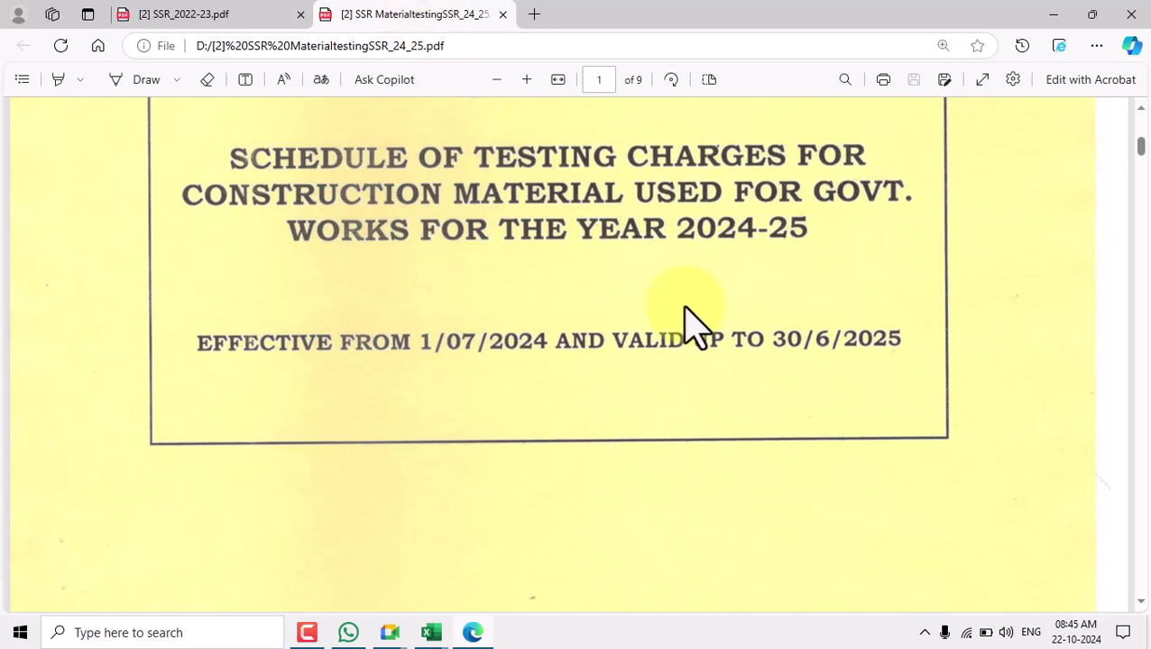
Review the title and validity dates on the cover of the 2024-25 material testing charges schedule
scroll(685, 431, up, 2)
scroll(686, 431, up, 3)
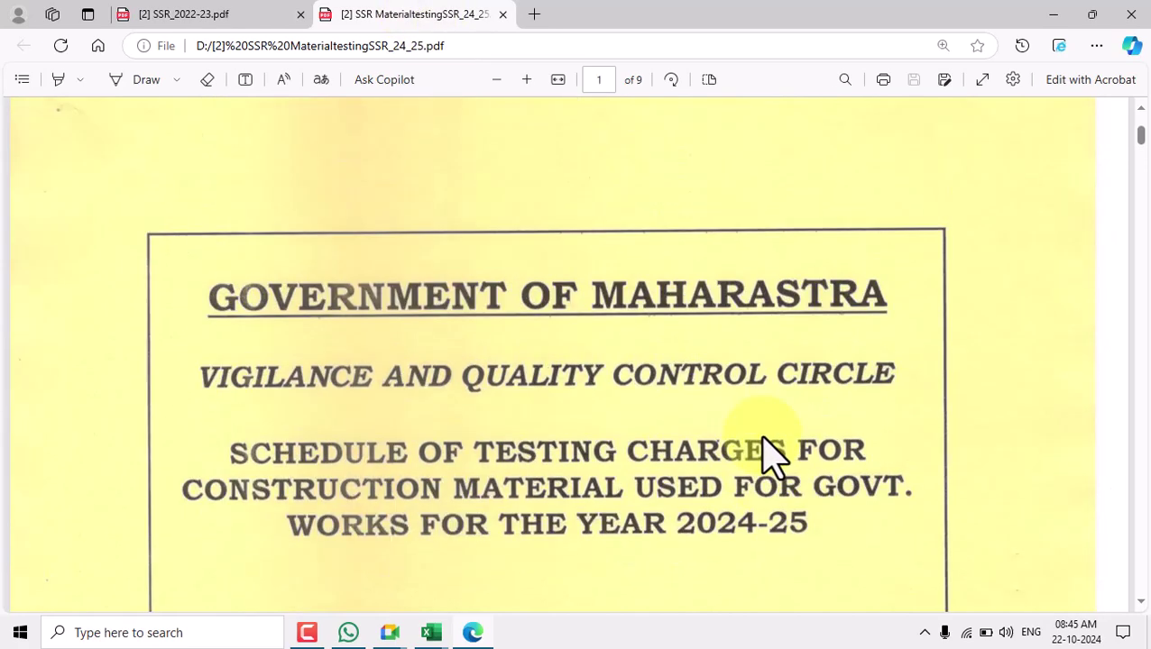
scroll(860, 500, down, 2)
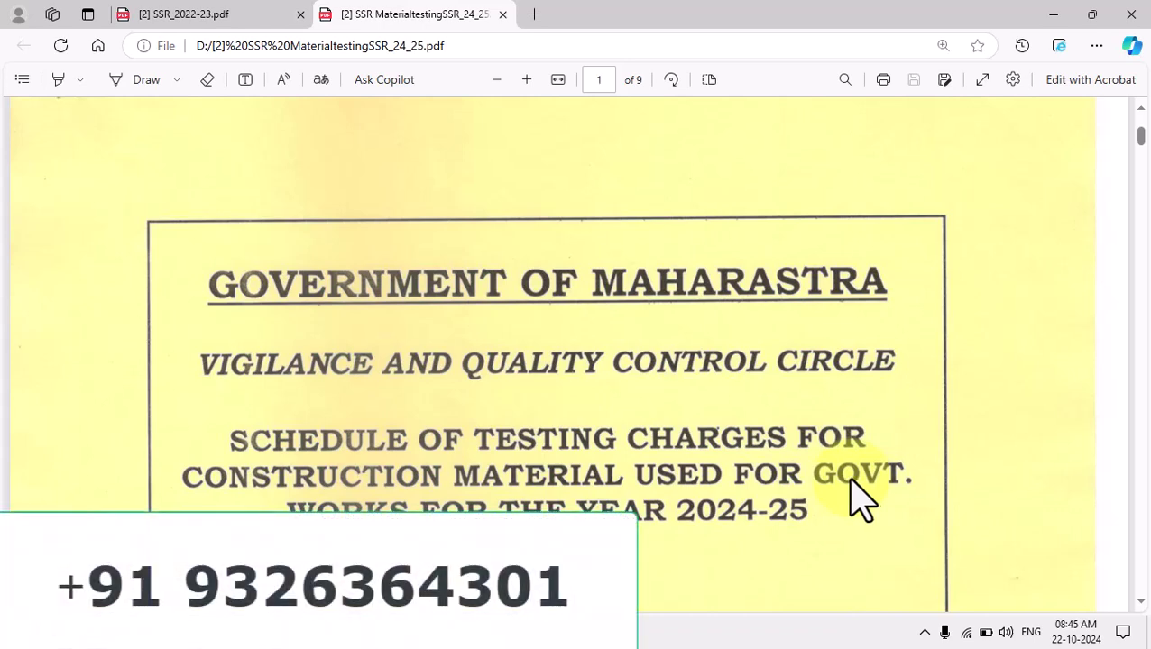
Bring up the SSR_2022-23 PDF and go to page 9
click(257, 14)
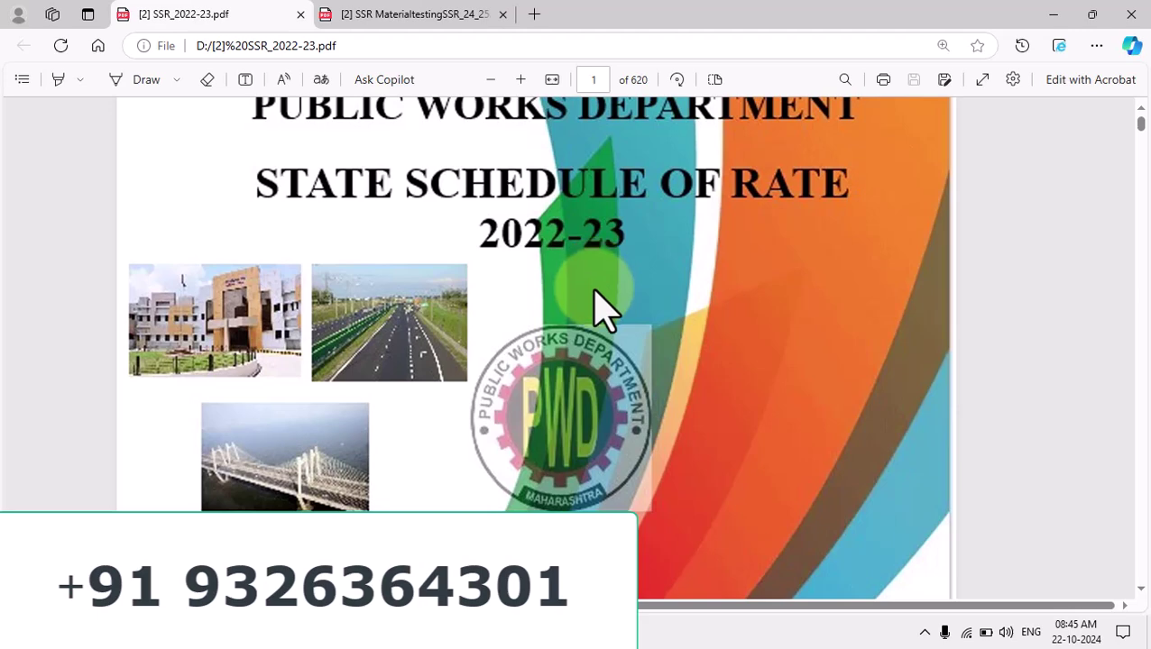
click(596, 81)
text(9)
key(Return)
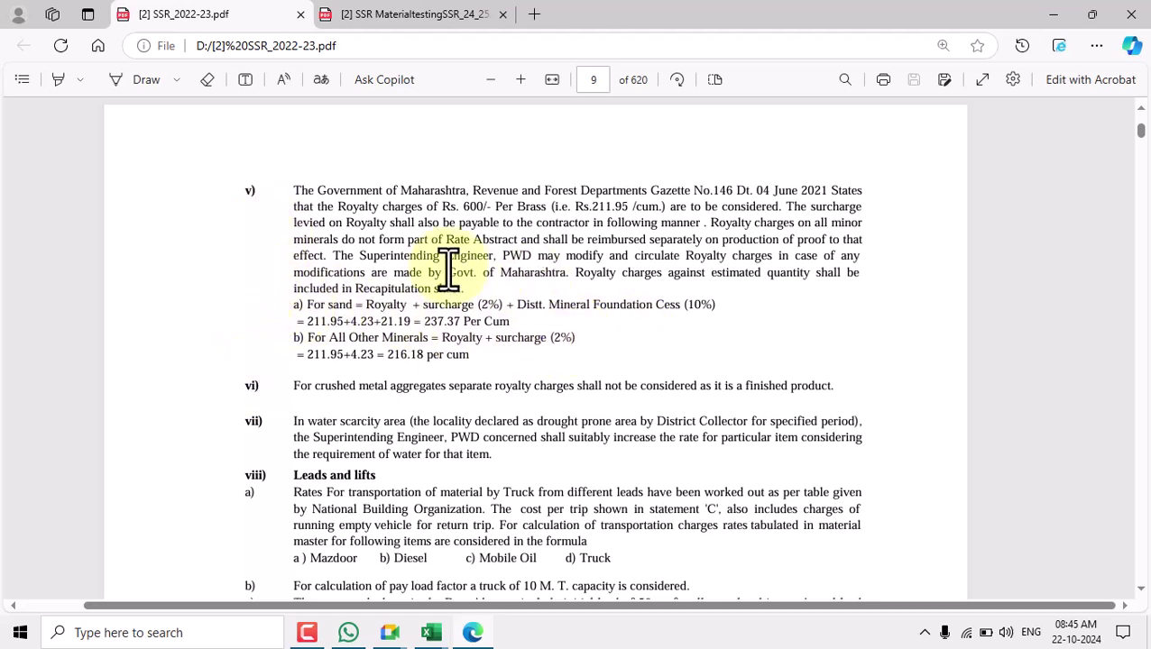
Examine the royalty charge formulas for sand and for all other minerals in clause v
drag(290, 308, 501, 327)
right_click(515, 311)
click(361, 334)
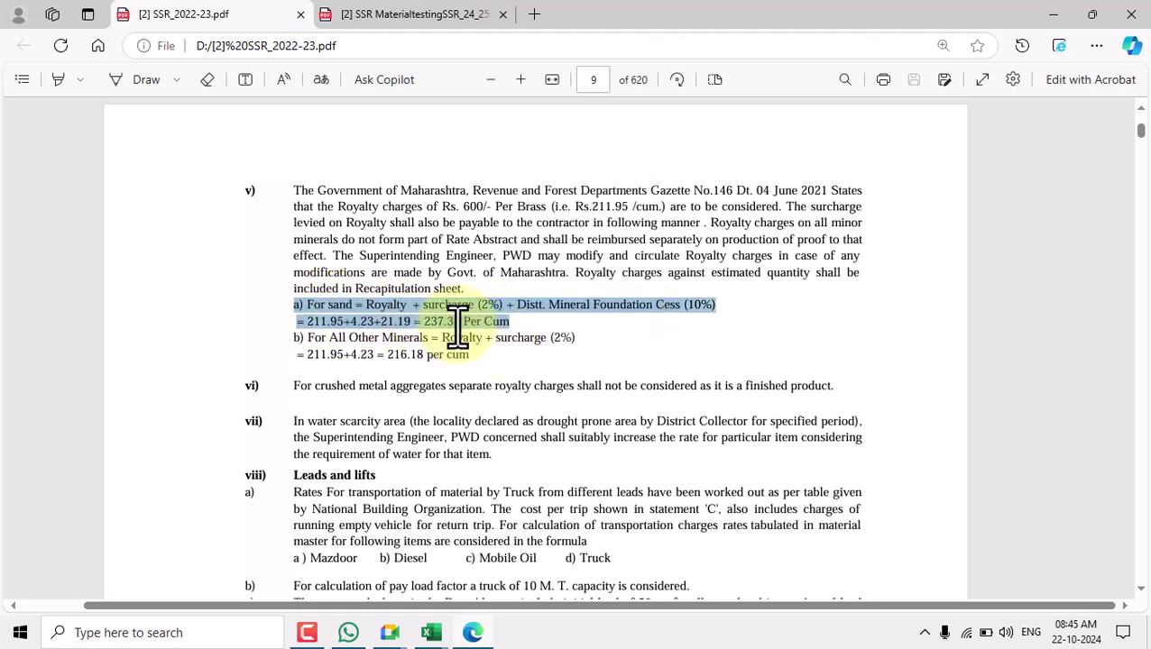
drag(291, 339, 469, 361)
click(392, 366)
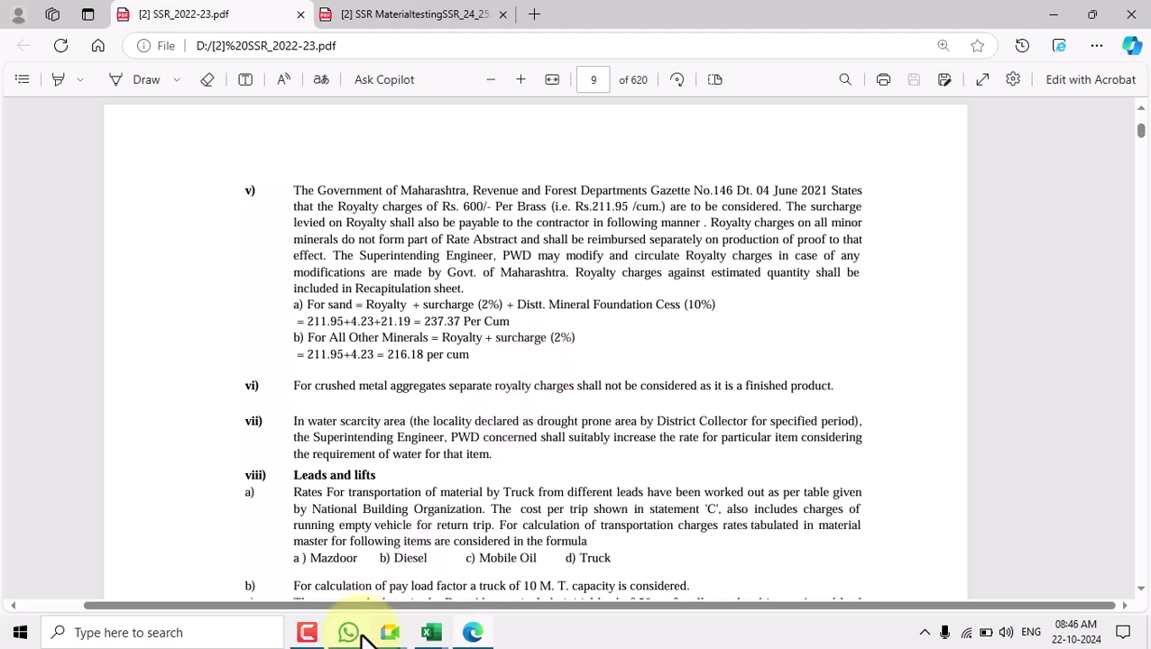
Switch to the Excel estimate workbook and view the material quantity summary on the Material sheet
mouse_move(424, 627)
click(311, 577)
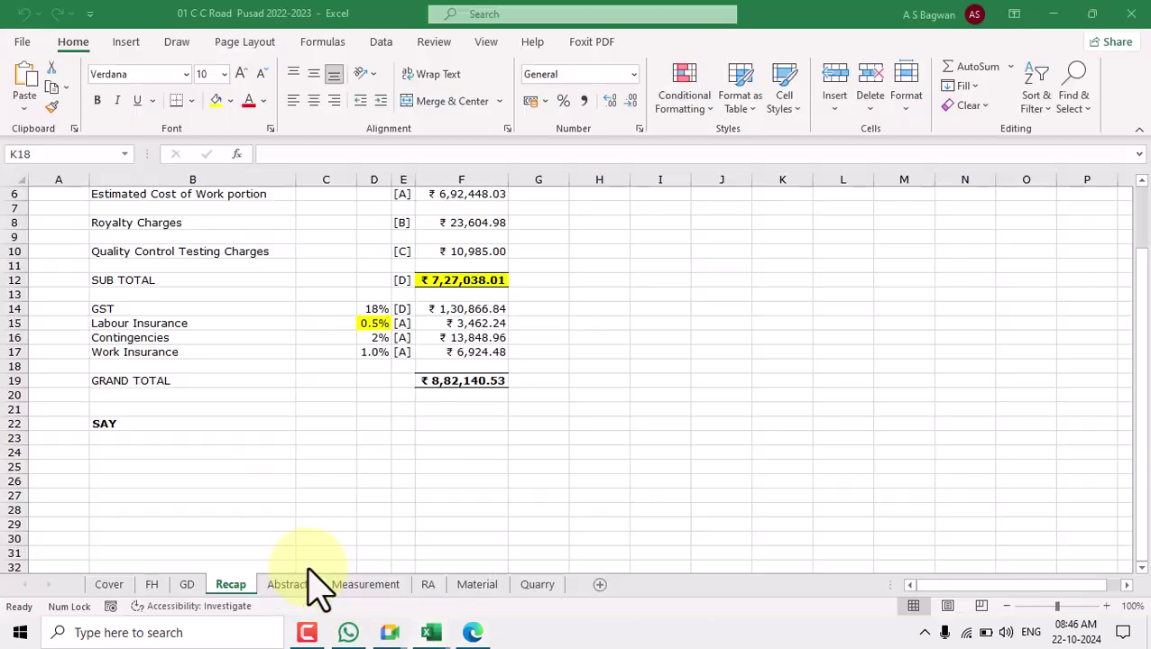
click(478, 586)
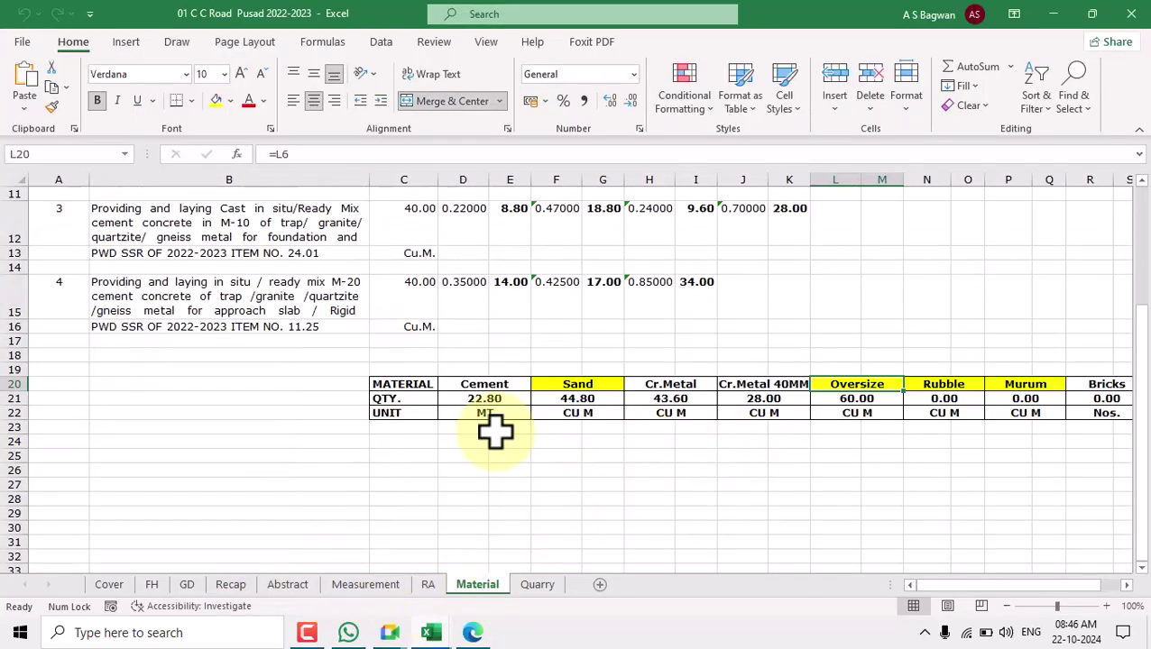
mouse_move(920, 587)
mouse_down()
mouse_move(968, 584)
mouse_move(924, 588)
mouse_up()
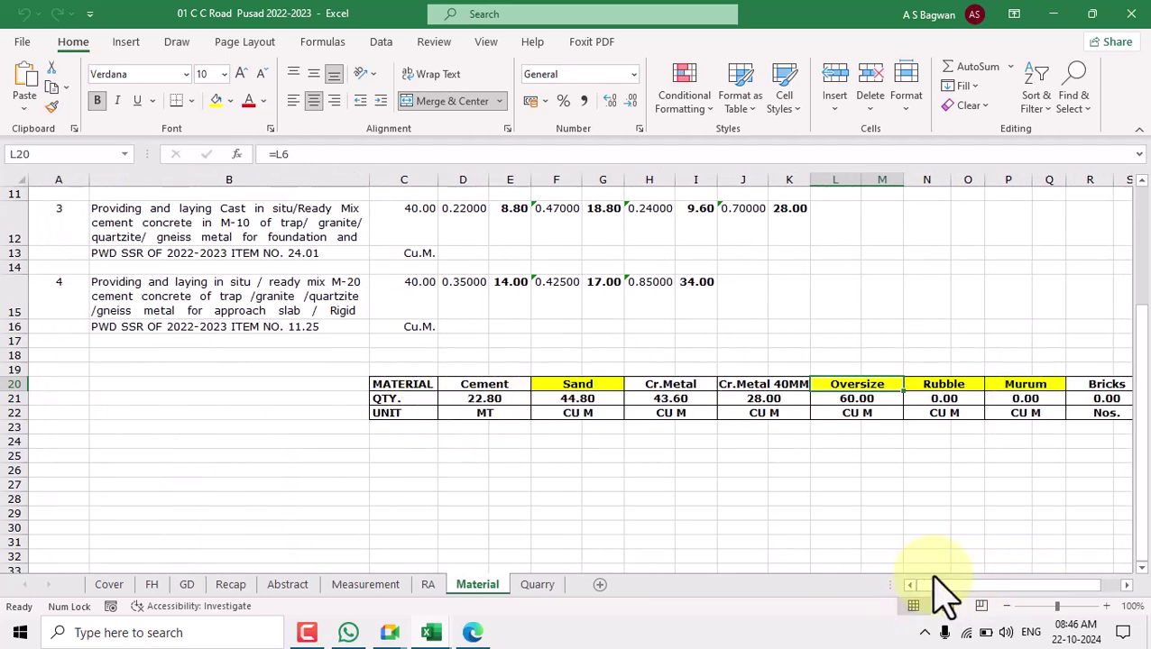
Examine the material list from Cement/Steel to Bitumen in the lead table of the RA sheet
click(427, 584)
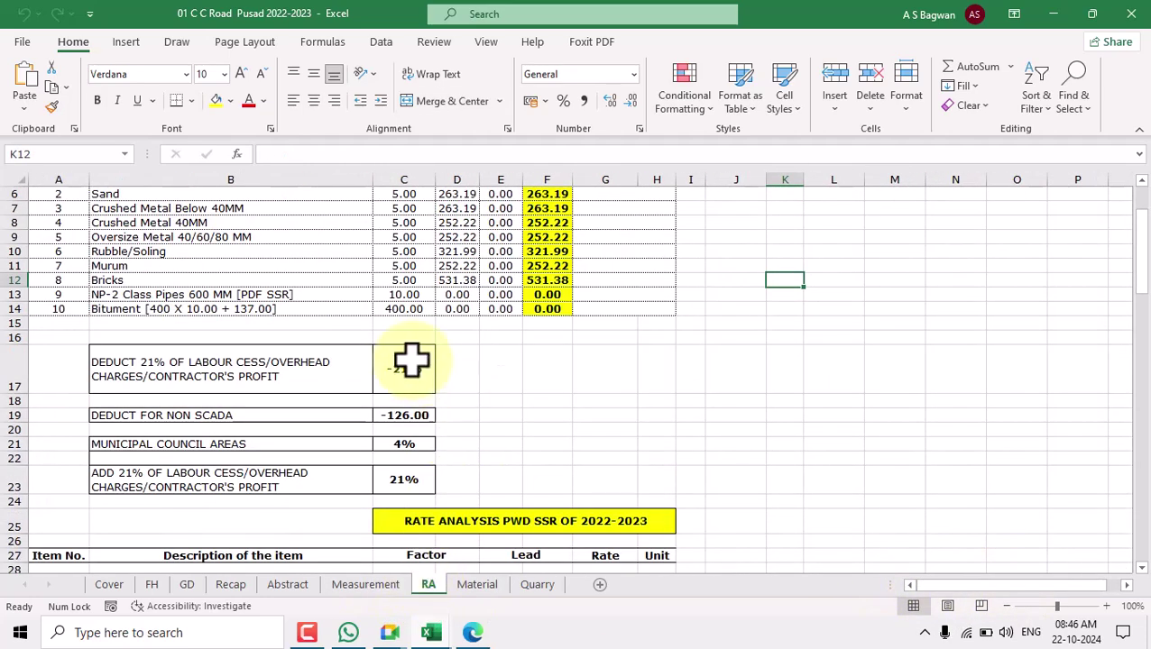
scroll(316, 343, up, 2)
click(65, 293)
drag(65, 293, 282, 429)
click(230, 353)
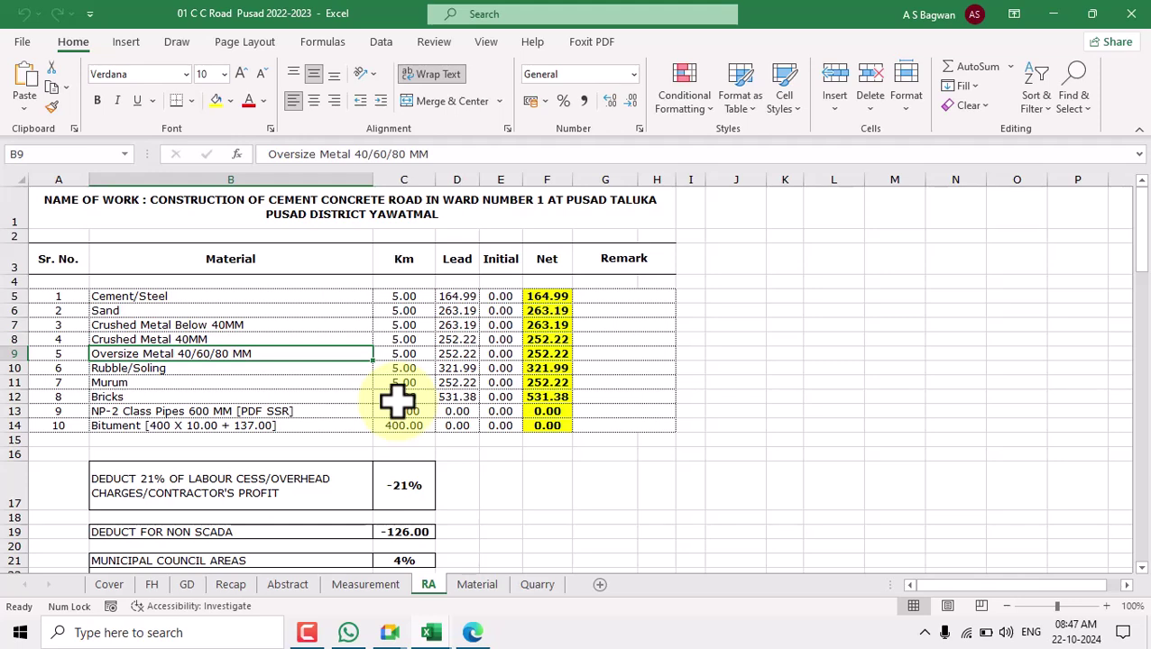
drag(187, 296, 189, 422)
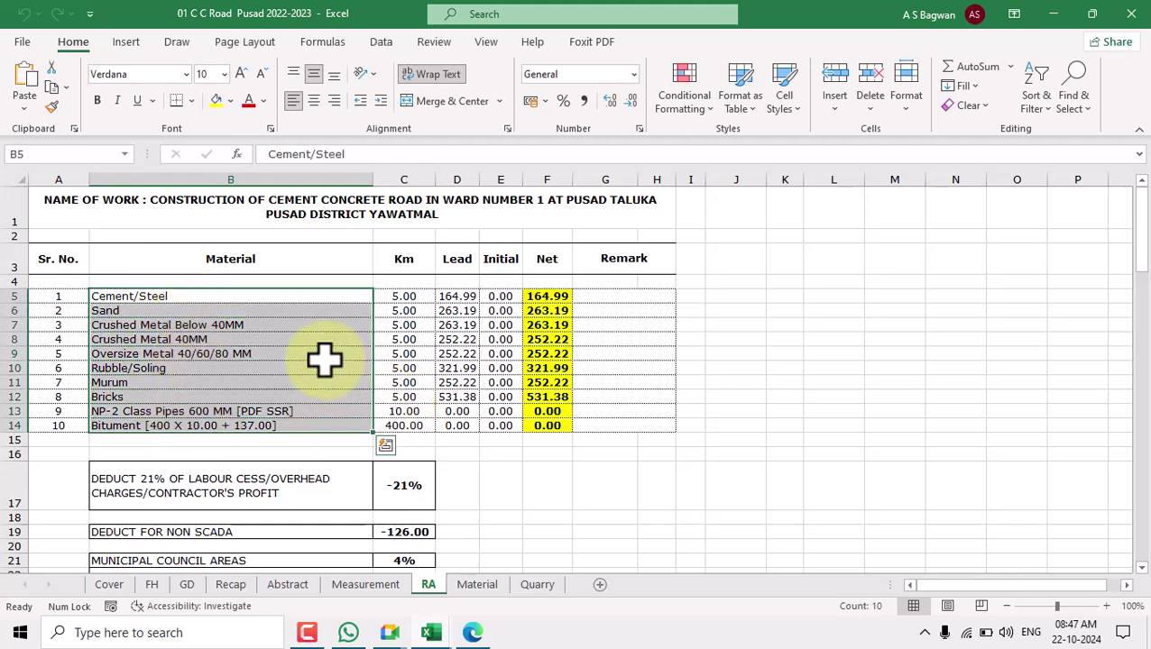
Go through the materials one by one from Cement/Steel down to Murum in the lead table
click(169, 298)
key(Down)
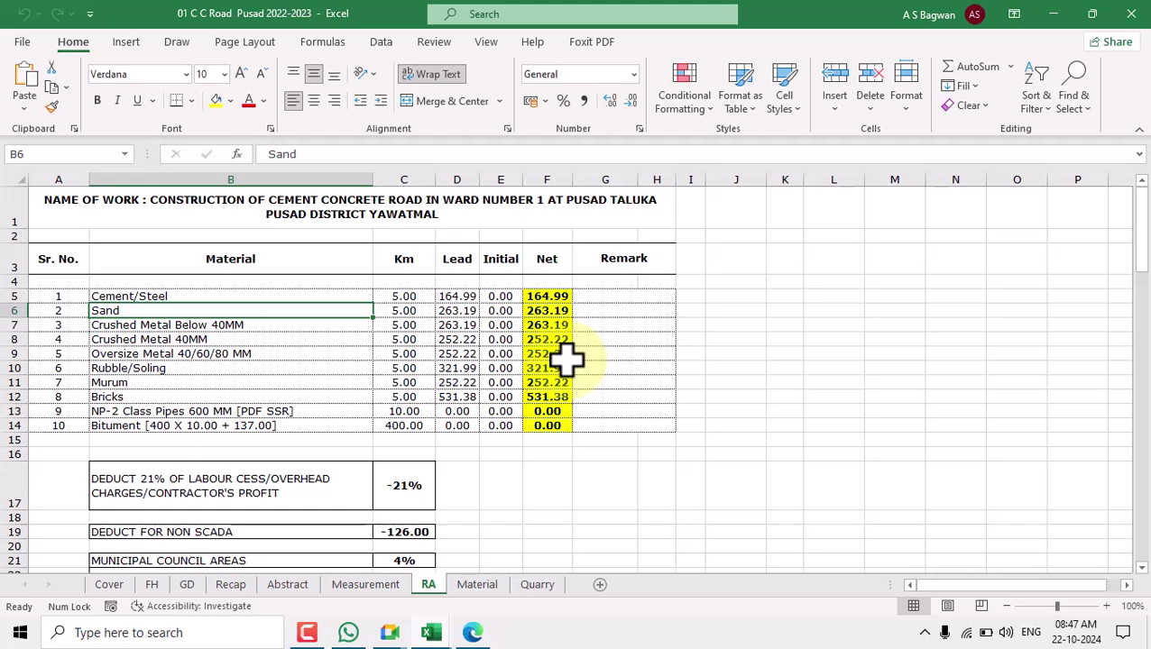
key(Down)
key(Down)
key(Down)
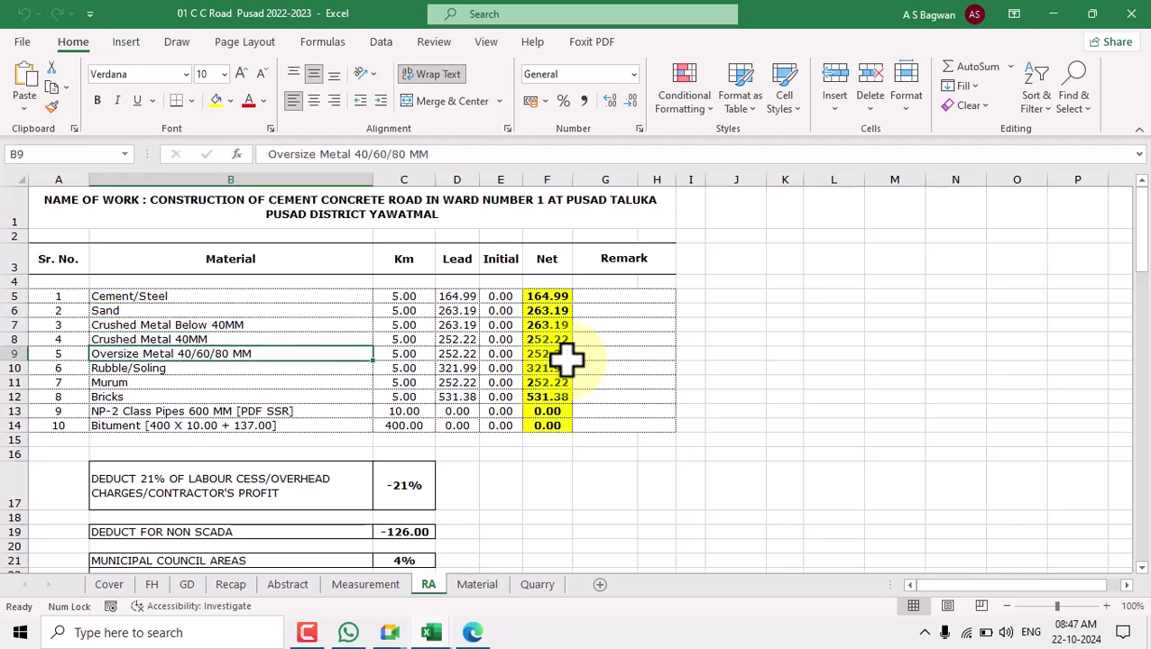
key(Down)
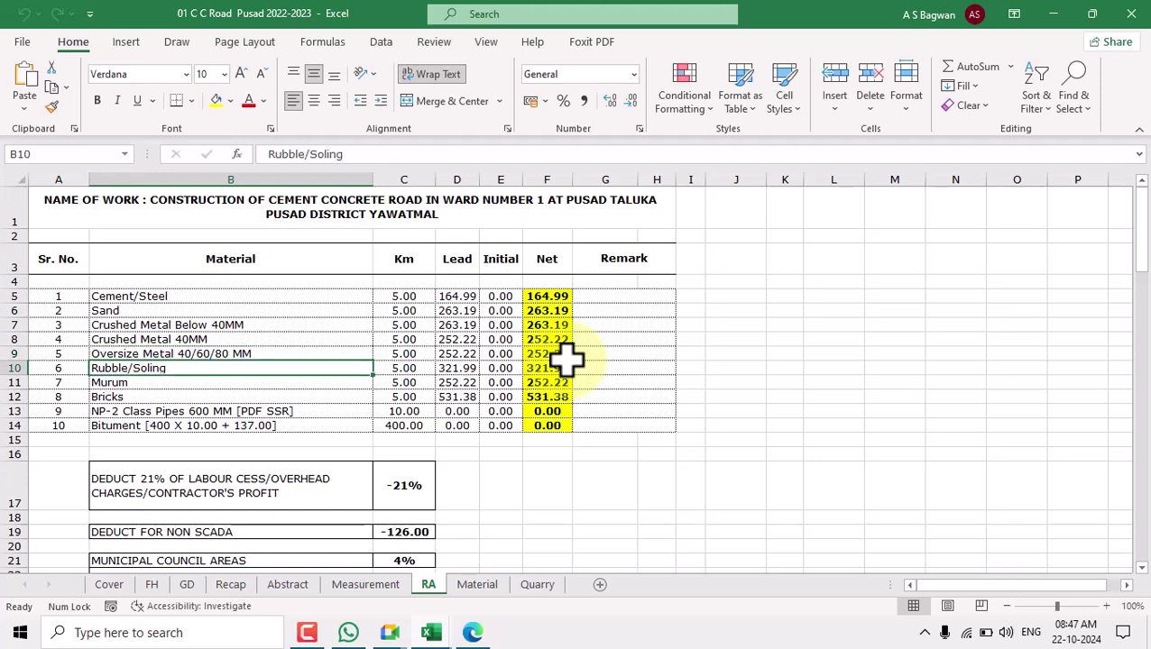
key(Down)
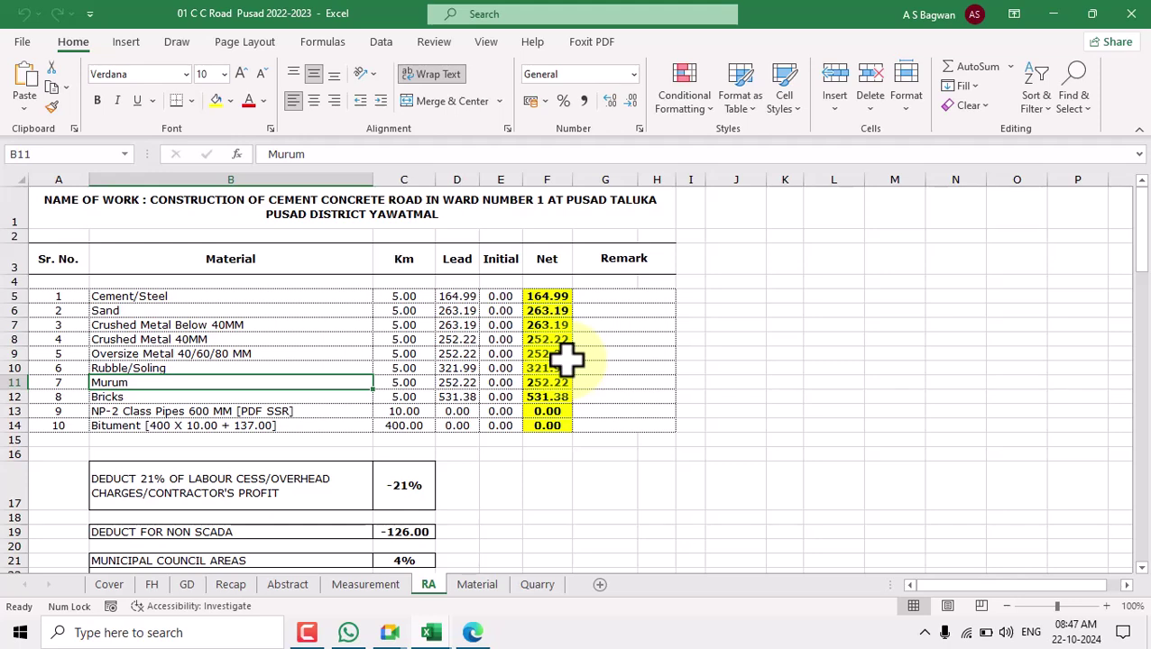
scroll(518, 389, down, 2)
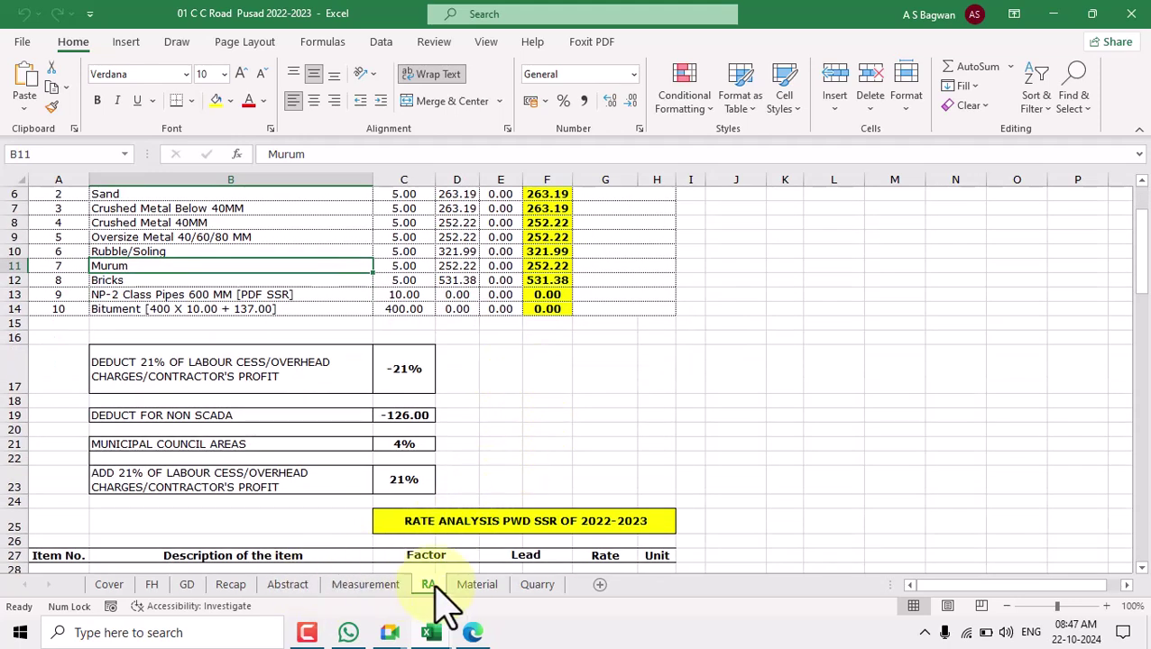
Check the cement, sand, crushed metal, 40 mm metal and oversize quantities in the Material sheet's summary table
click(477, 584)
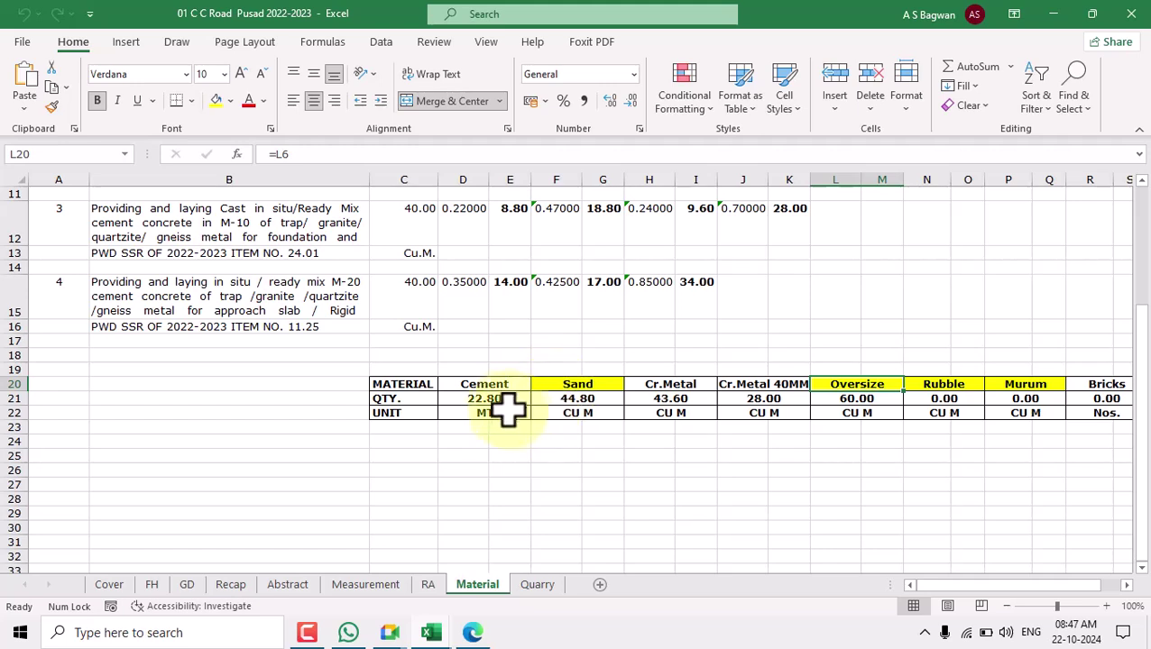
click(487, 388)
click(488, 403)
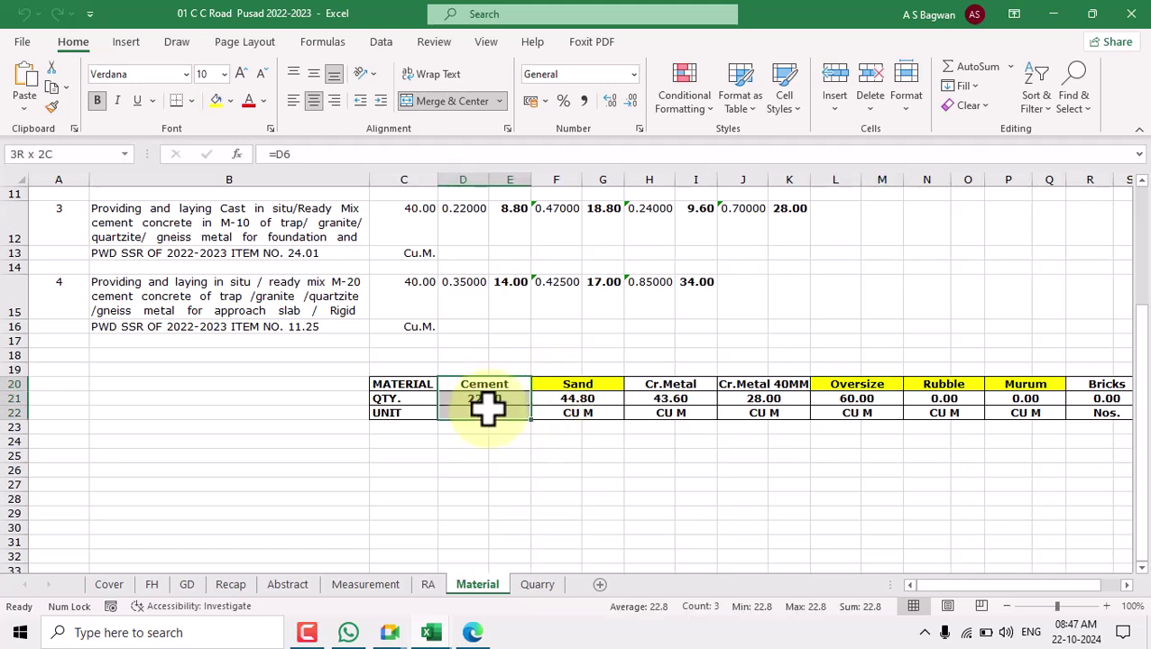
click(582, 383)
click(583, 398)
drag(672, 382, 677, 404)
drag(788, 380, 791, 399)
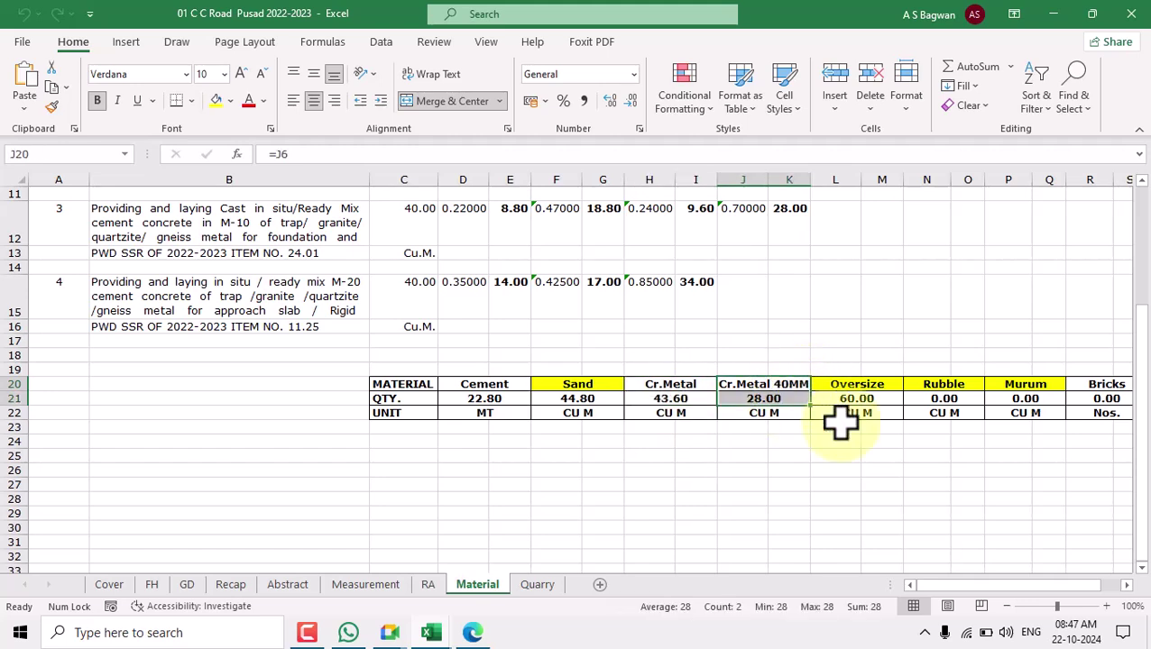
drag(866, 385, 866, 401)
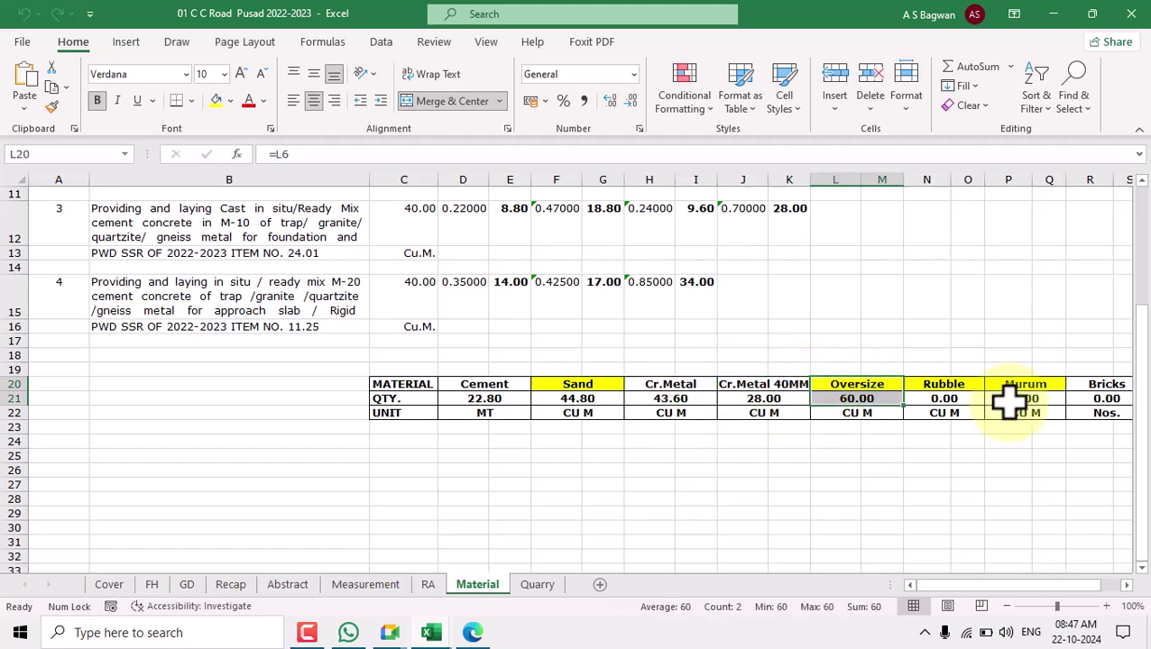
Check the rubble, murum, bricks and steel quantities in the material summary table
click(952, 398)
click(1025, 399)
click(1104, 399)
drag(1053, 597, 1073, 596)
scroll(1051, 552, right, 2)
click(855, 400)
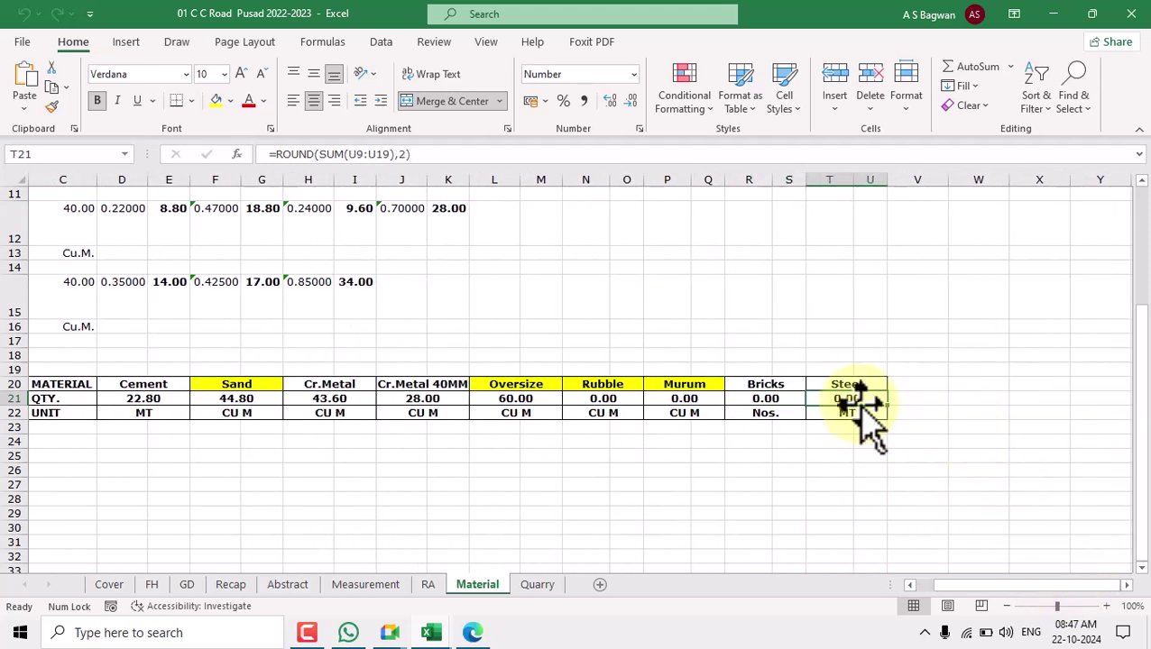
Step through the total quantity cells from Cement to Oversize in row 21 of the material summary
scroll(1019, 591, left, 2)
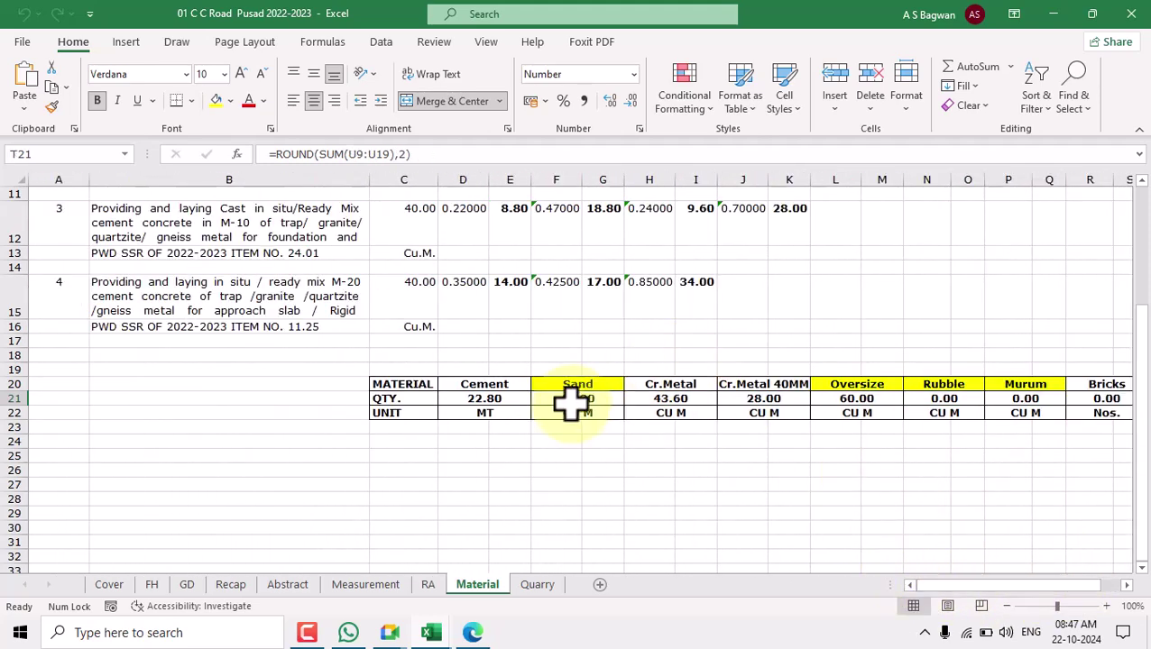
click(478, 385)
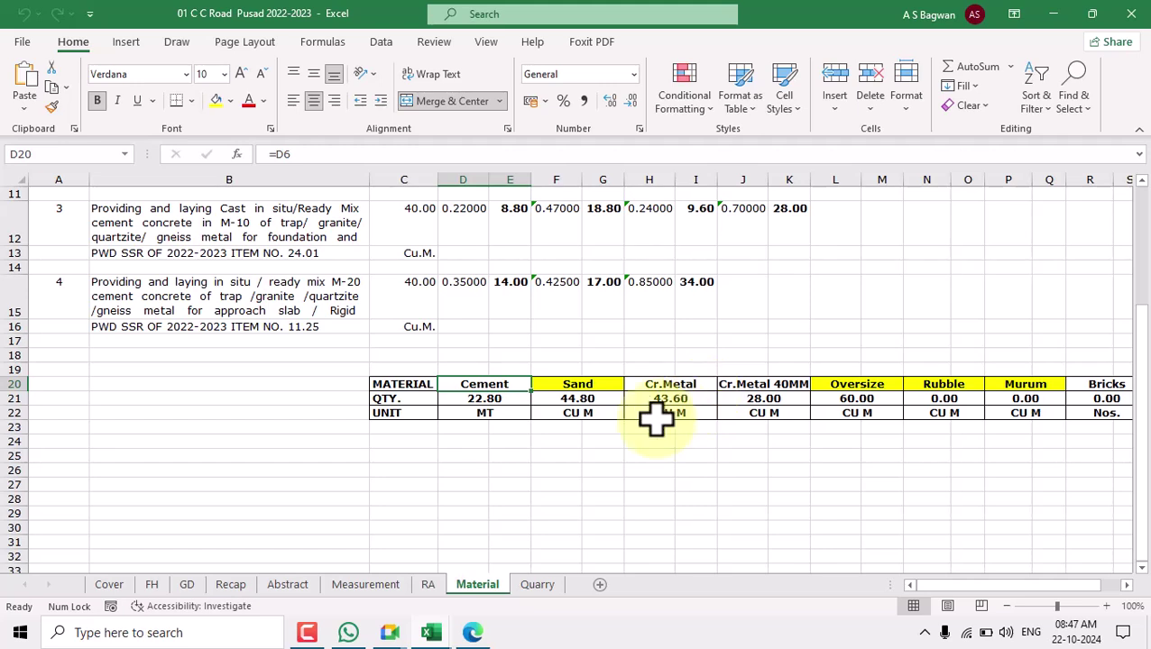
click(487, 400)
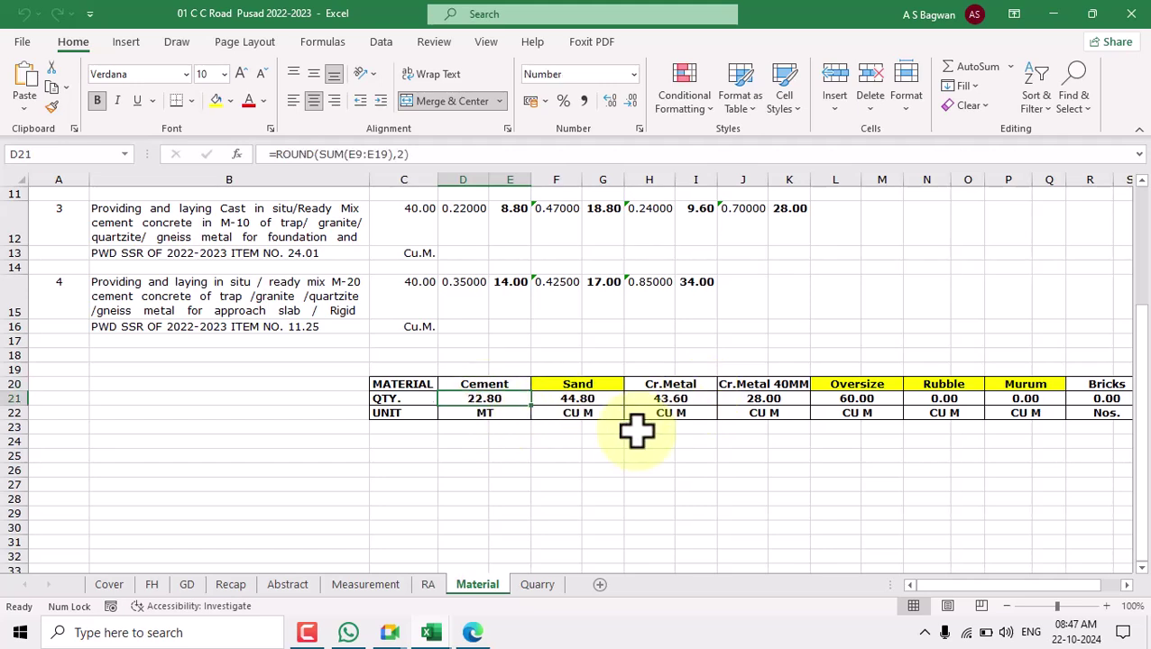
key(Right)
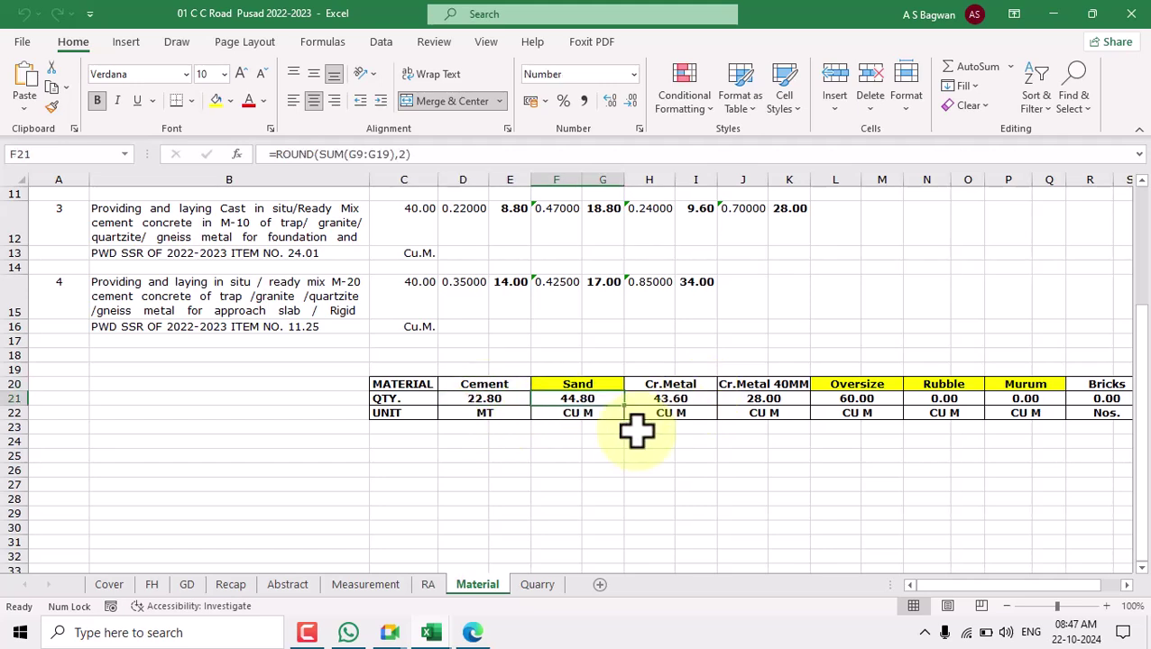
key(Right)
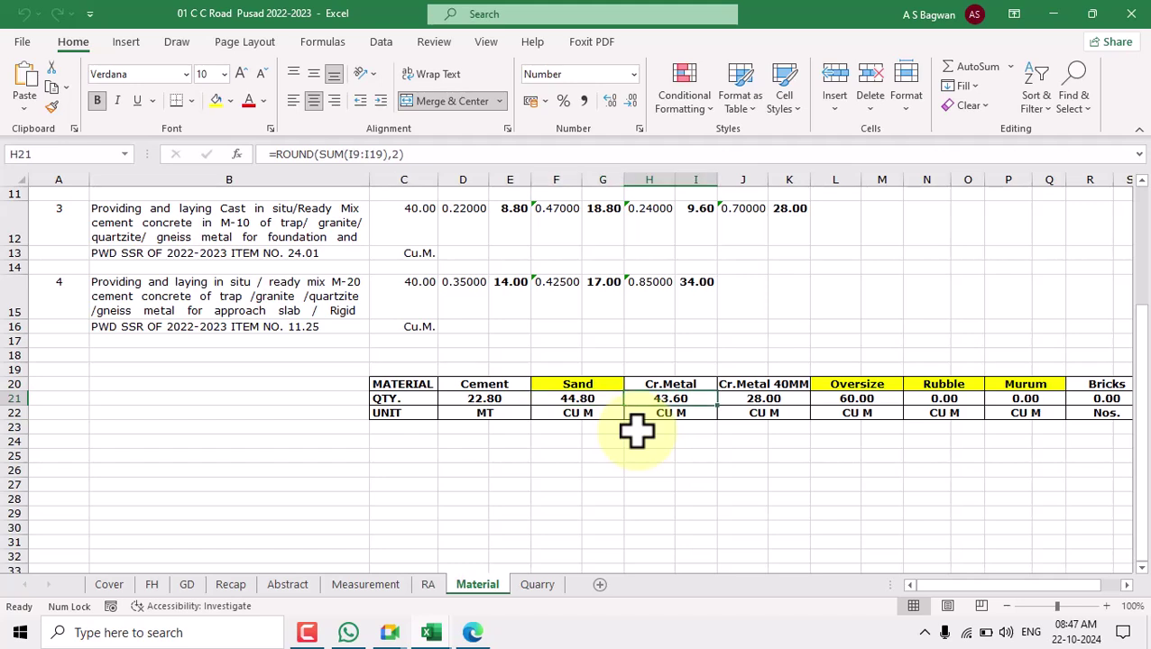
key(Right)
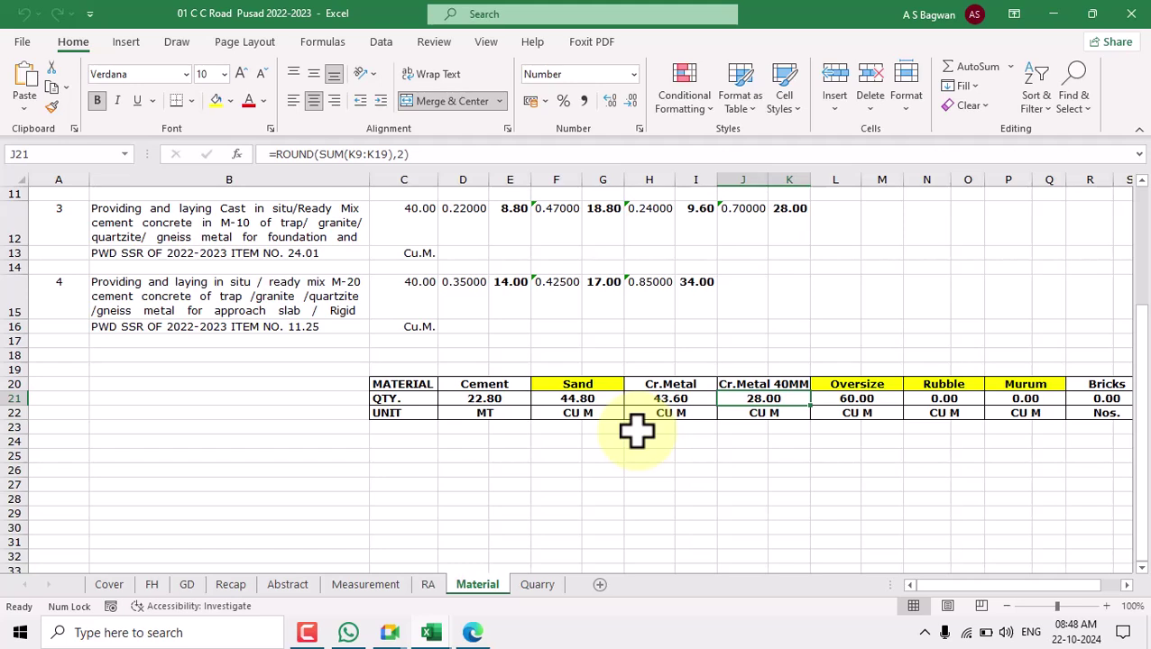
key(Right)
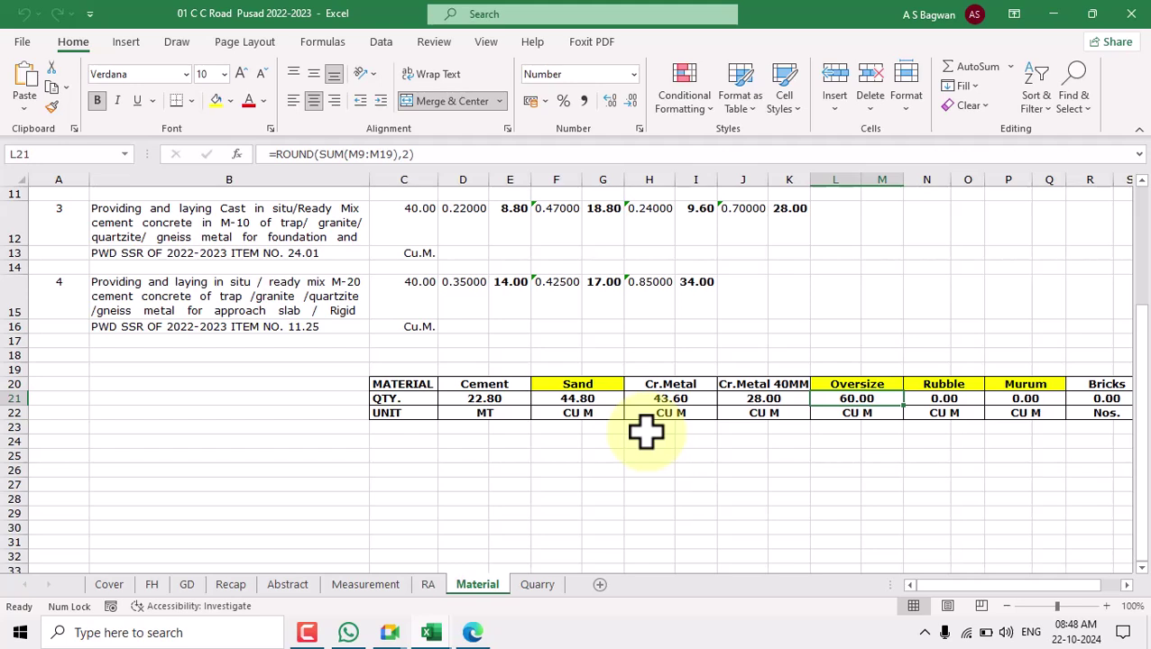
Switch back to the SSR_2022-23 PDF in Edge and go to page 587
click(472, 632)
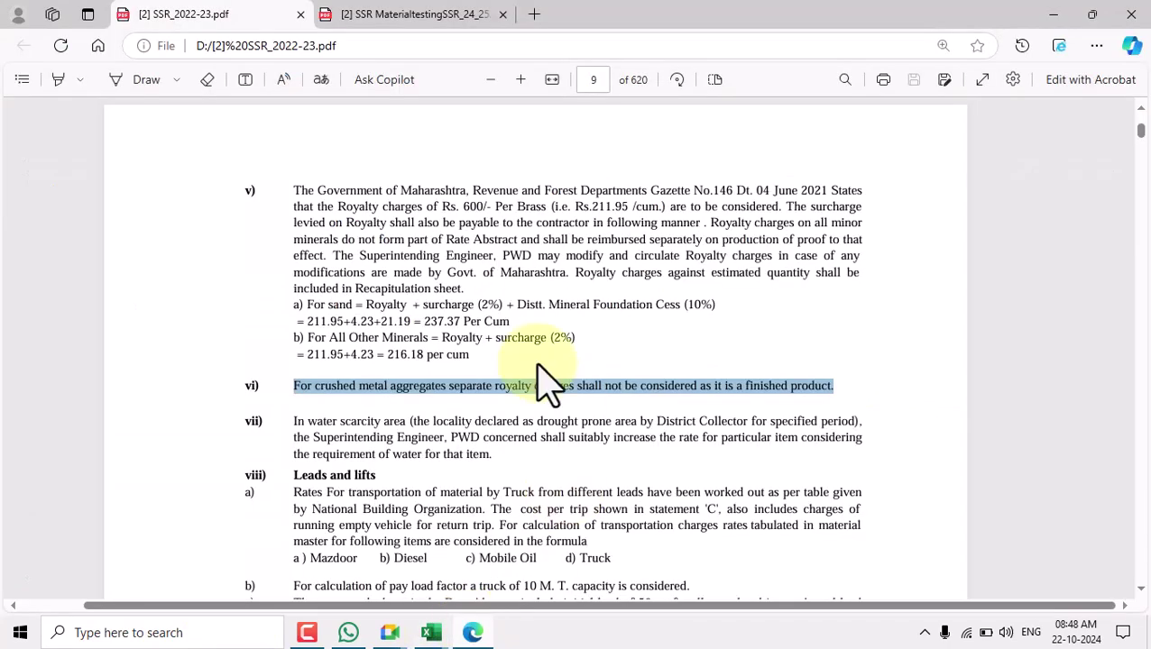
click(595, 80)
text(587)
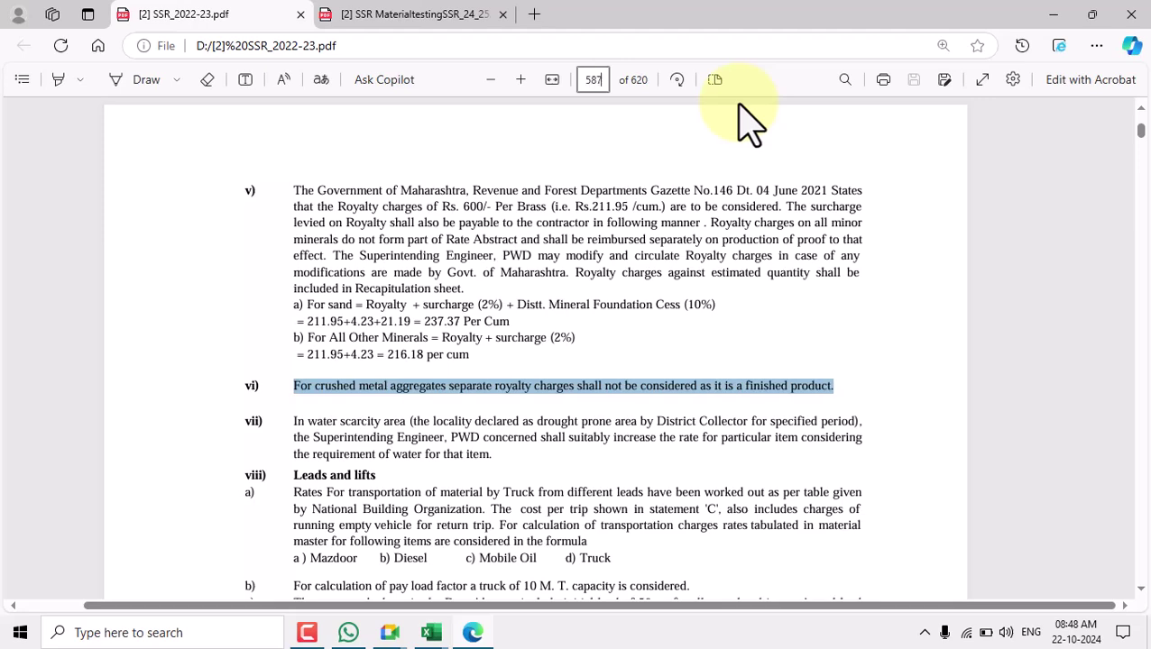
key(Return)
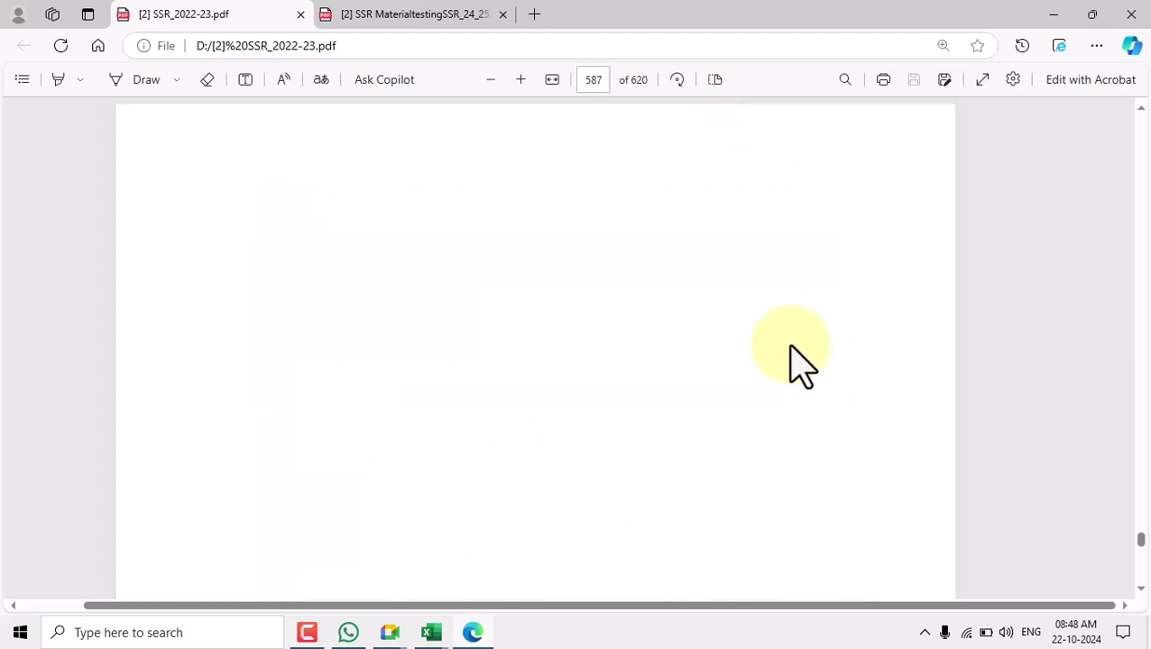
Look through the schedule of testing charges for construction materials from page 587 to page 590
scroll(585, 388, down, 2)
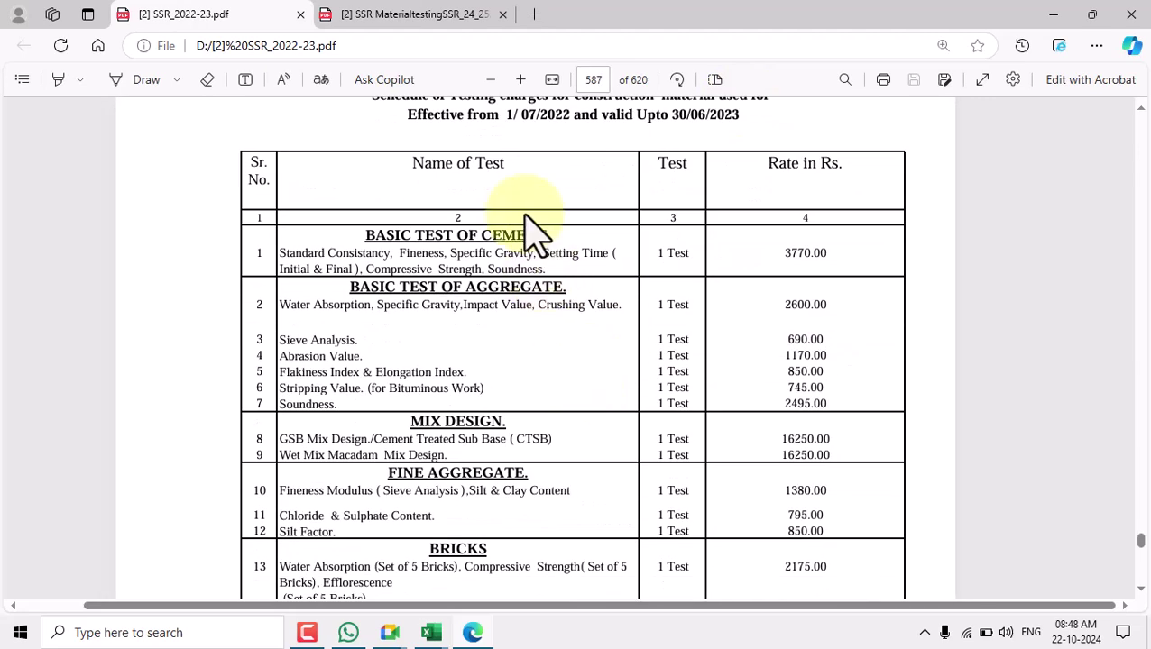
scroll(523, 397, down, 3)
scroll(532, 406, down, 15)
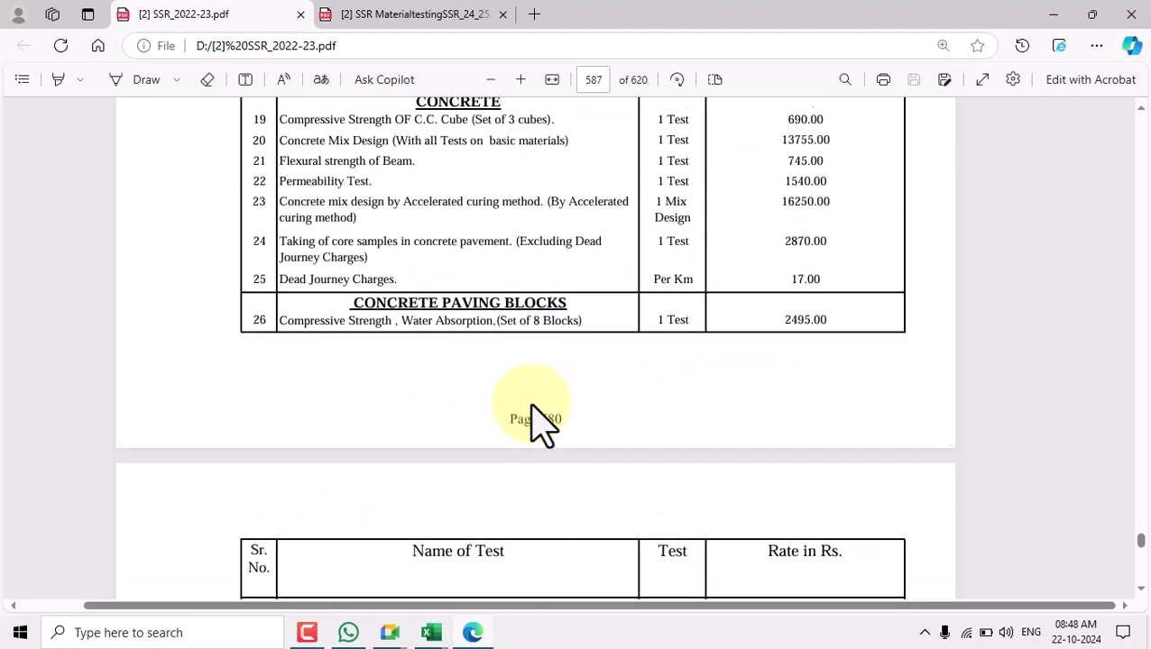
scroll(534, 404, down, 10)
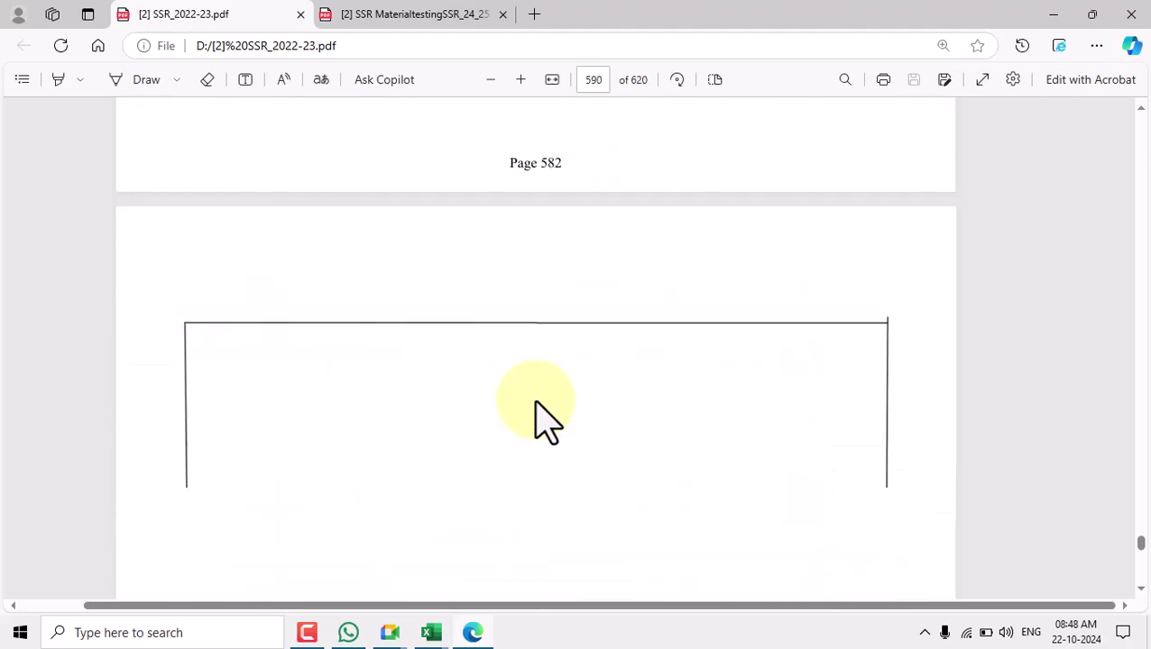
Examine the basic quality control tests and their frequencies for flexible pavement sub-grades on page 591
scroll(550, 396, down, 3)
scroll(554, 396, down, 9)
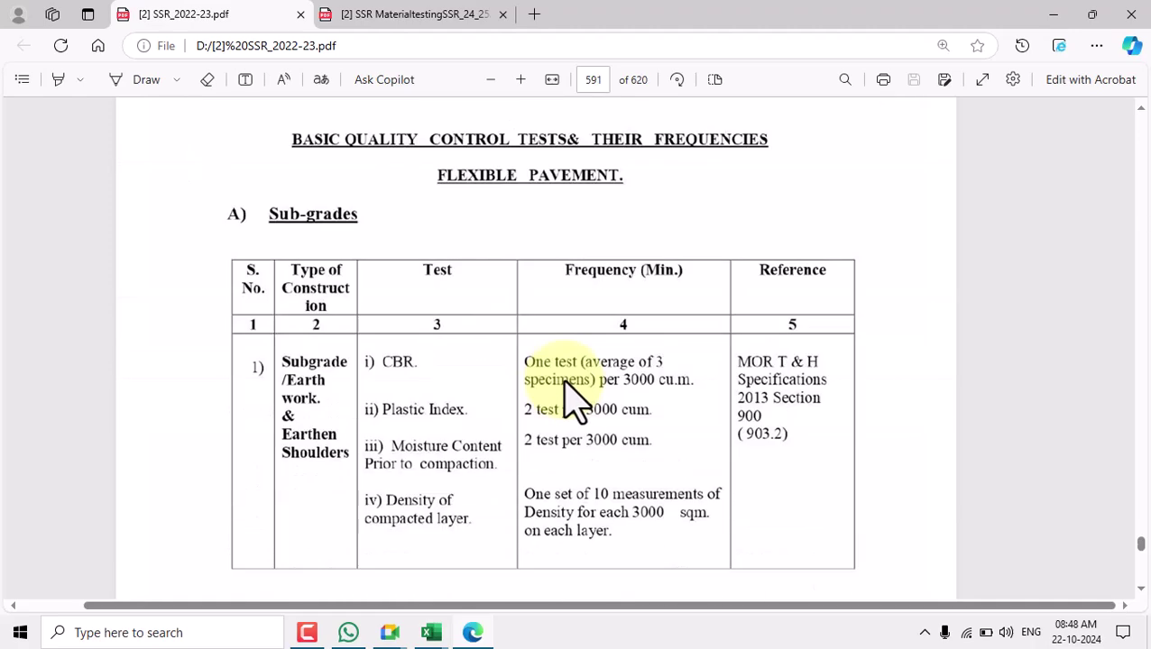
scroll(568, 387, up, 6)
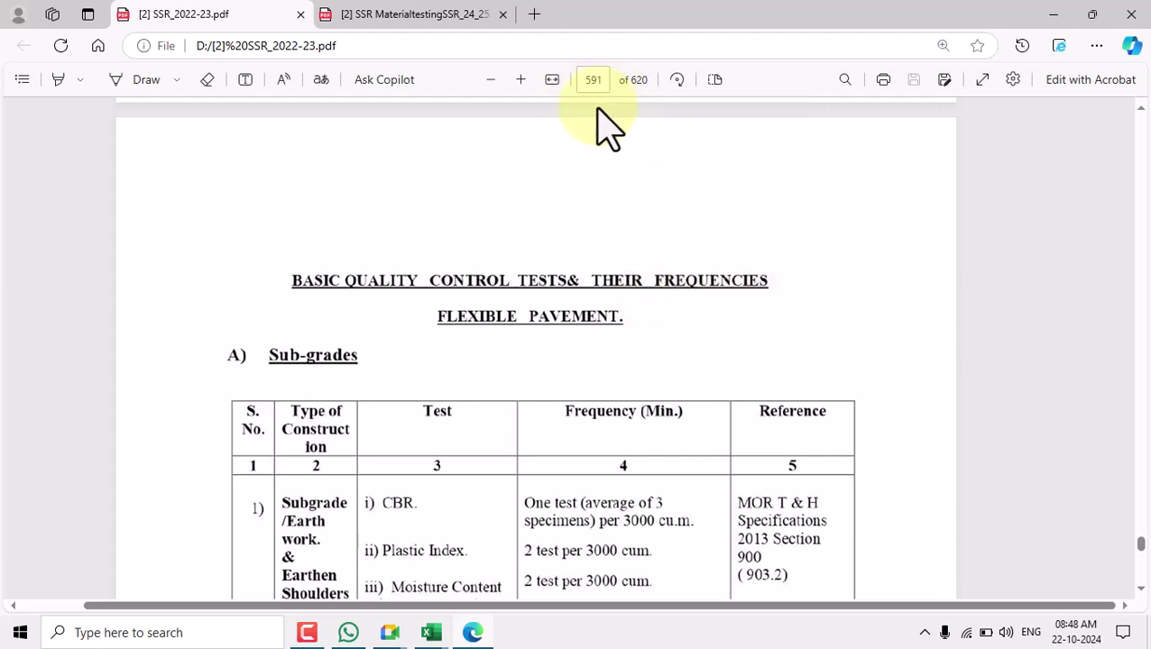
scroll(676, 244, up, 3)
scroll(676, 248, up, 10)
scroll(668, 275, down, 10)
scroll(669, 295, down, 9)
scroll(690, 323, down, 3)
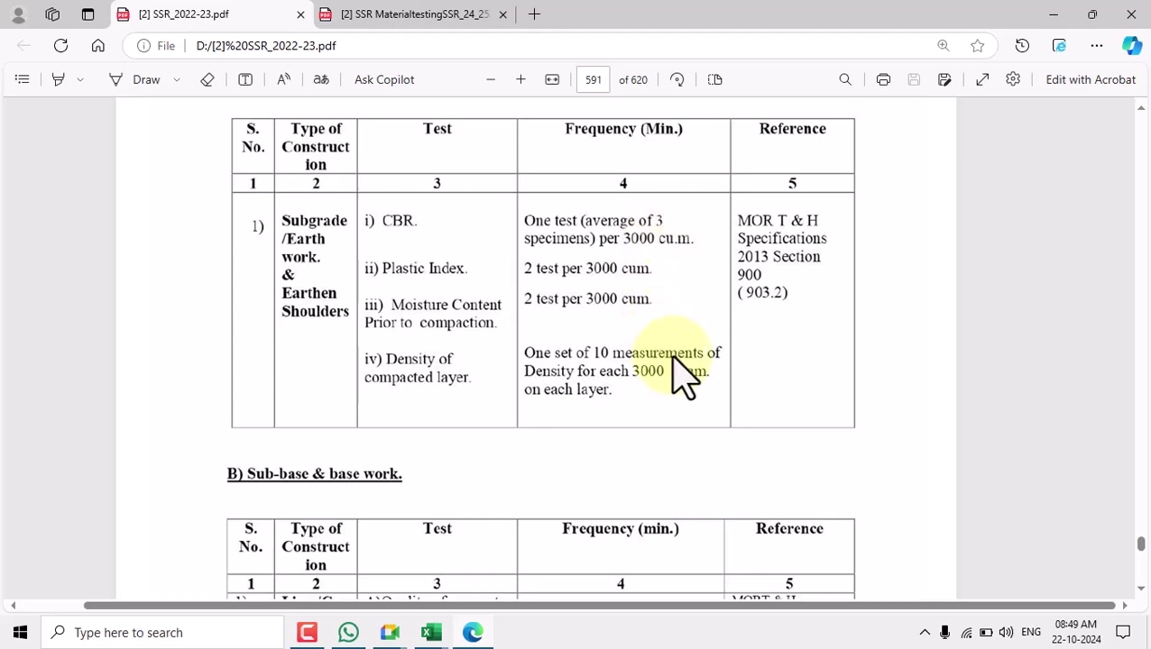
Read the test frequencies for sub-base and base work, including fly ash and granular sub-base, on page 592
scroll(681, 375, down, 6)
scroll(631, 372, down, 6)
scroll(638, 370, down, 10)
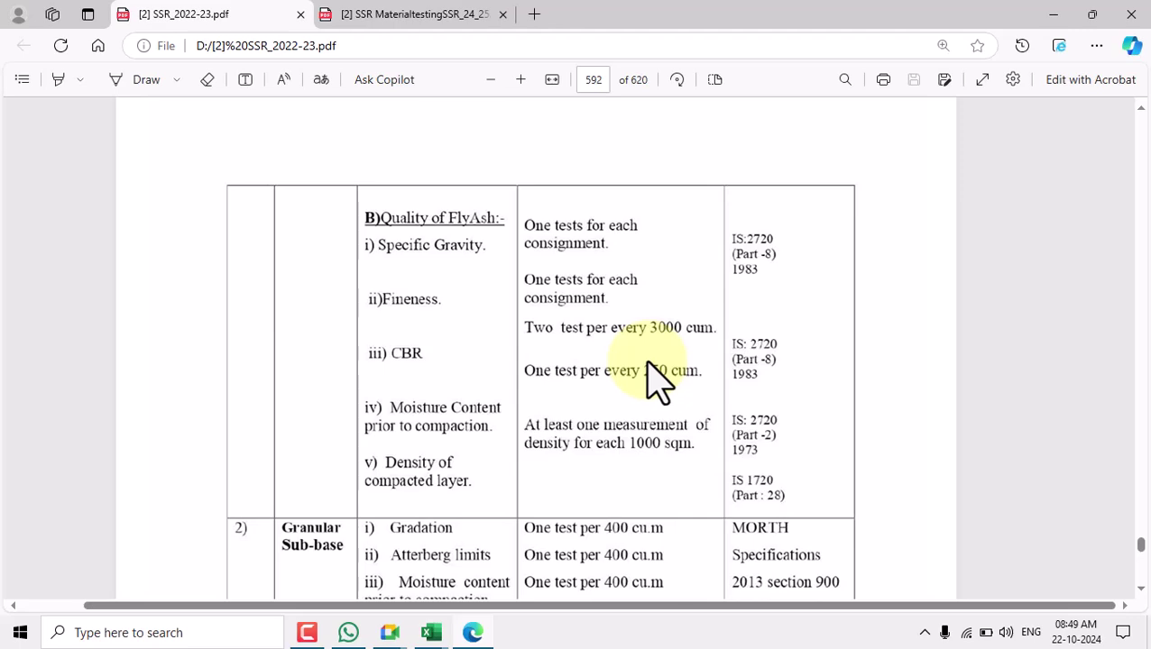
scroll(681, 378, down, 3)
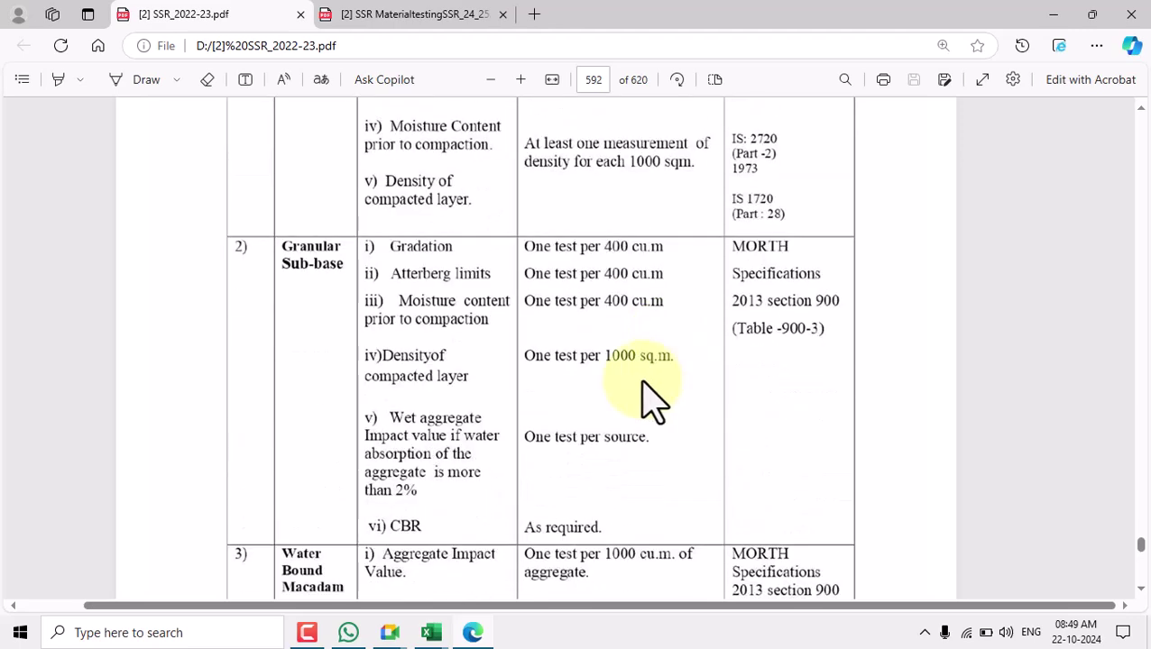
Switch to the C C Road workbook in Excel and review the quality control testing charges in the Measurement sheet, starting with the cement test
mouse_move(443, 632)
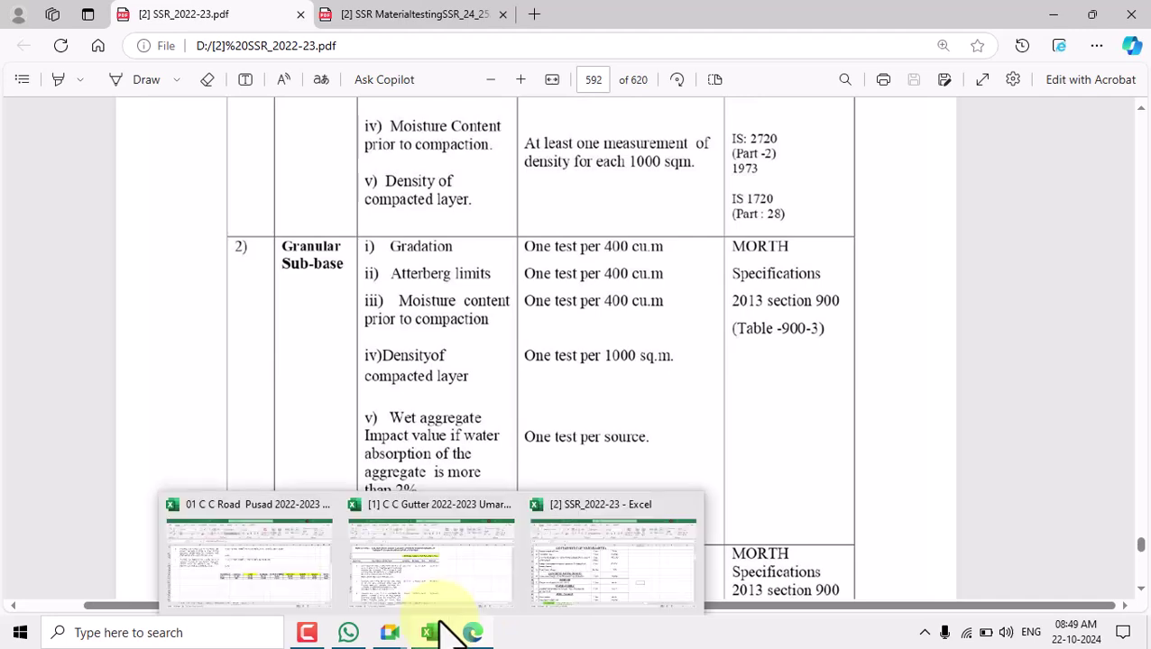
click(301, 586)
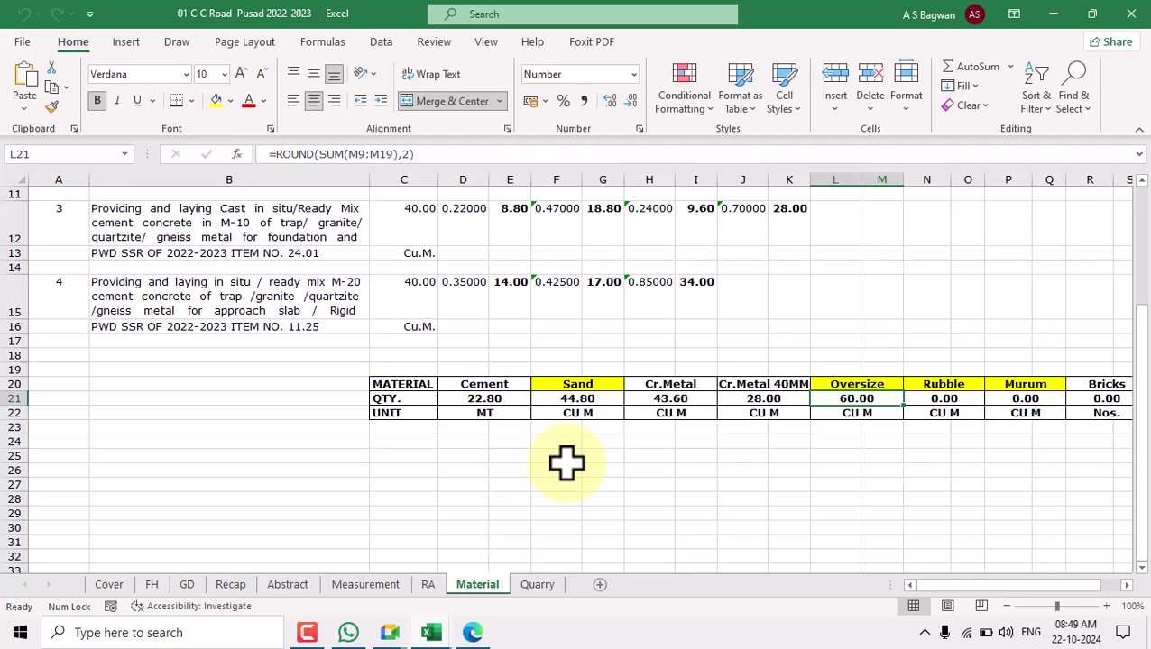
click(361, 586)
scroll(567, 359, down, 2)
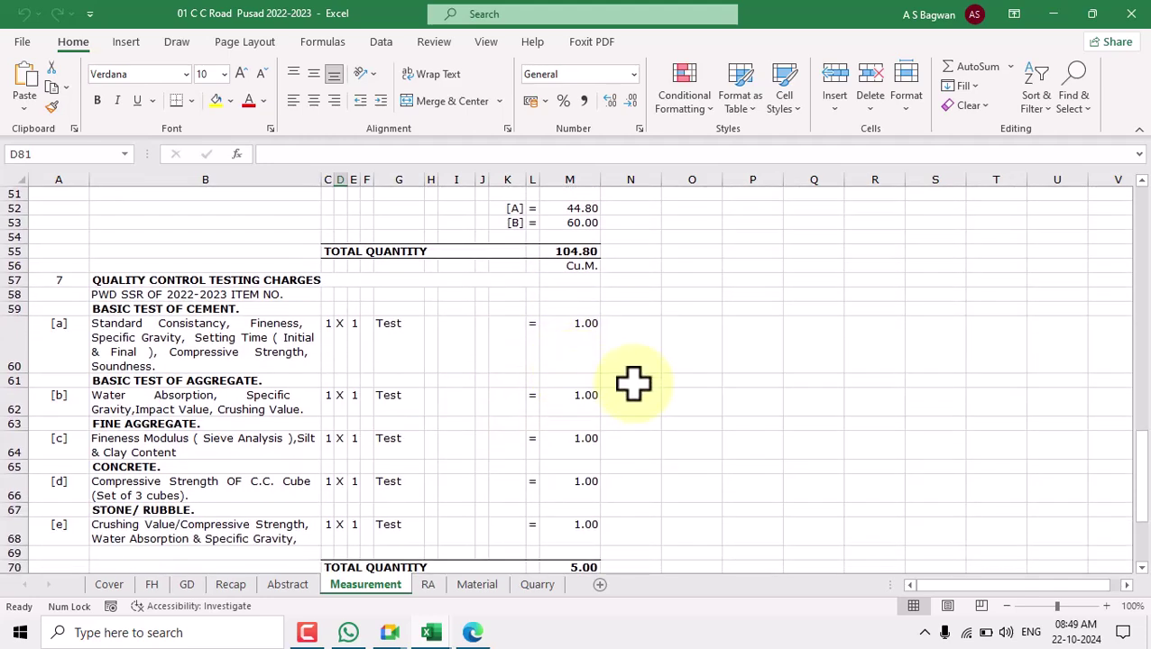
scroll(615, 385, down, 2)
click(221, 238)
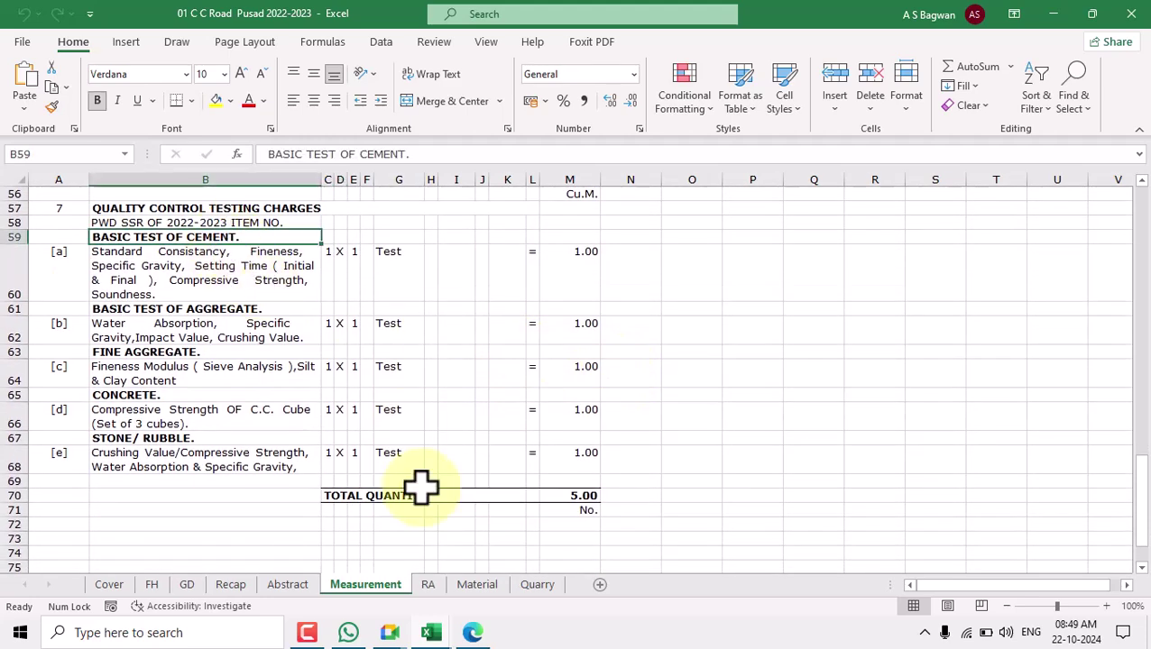
Check the Cement, Sand, Cr.Metal and Cr.Metal 40MM headings in the Material sheet's summary, then return to the Measurement sheet
click(477, 585)
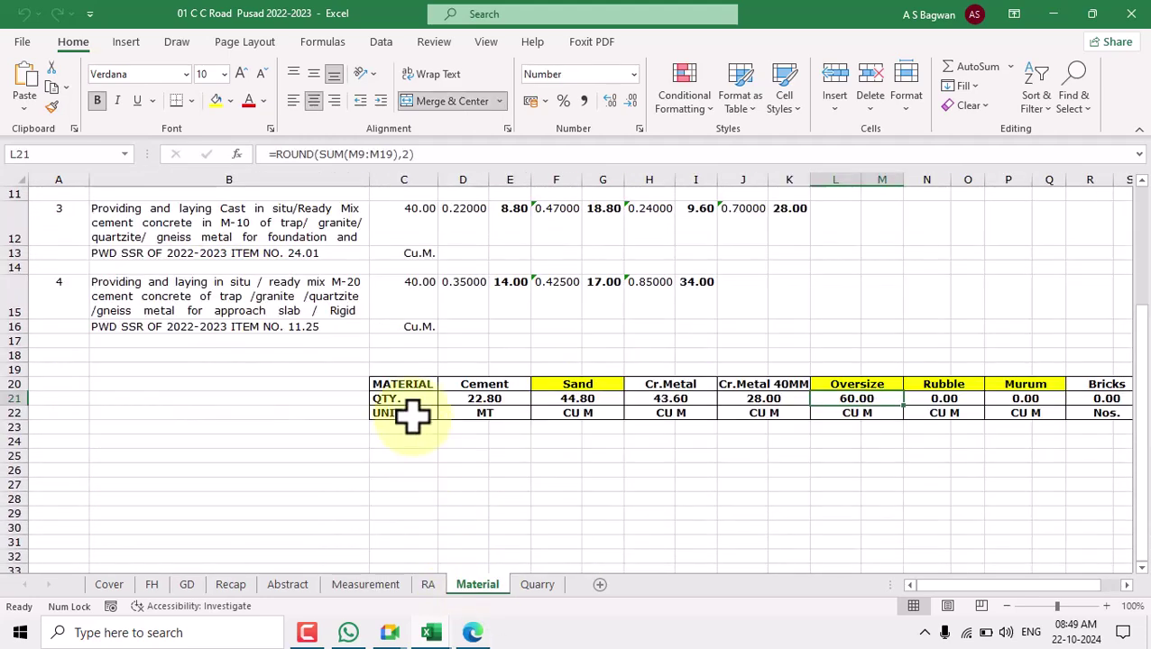
click(511, 385)
click(582, 390)
click(690, 386)
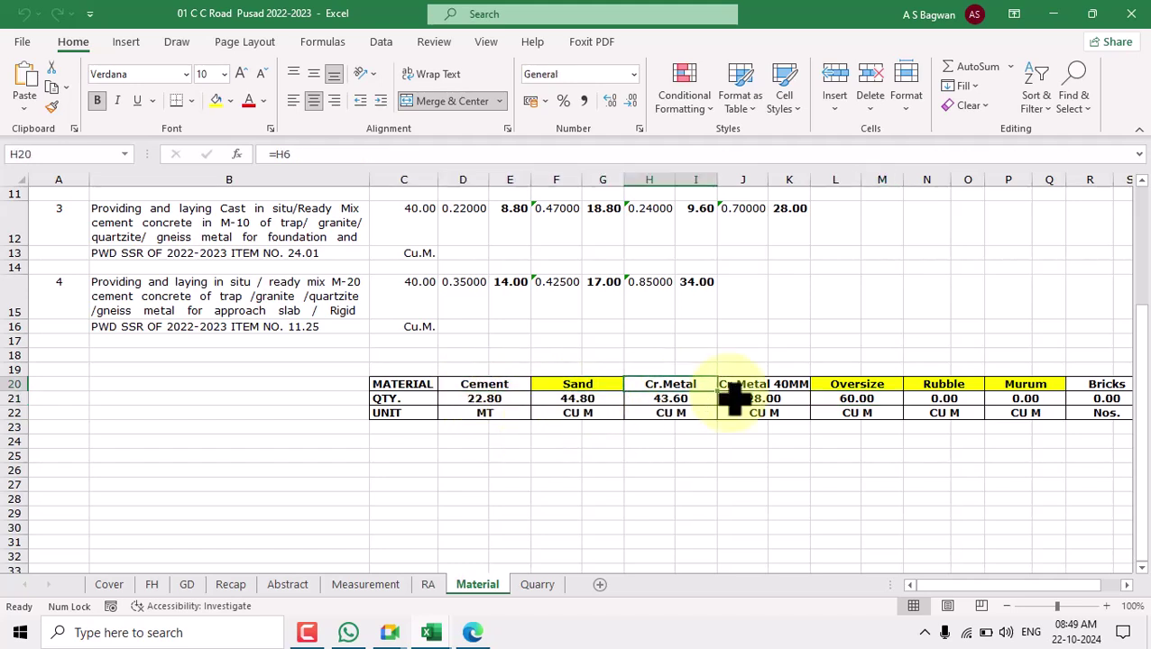
click(758, 383)
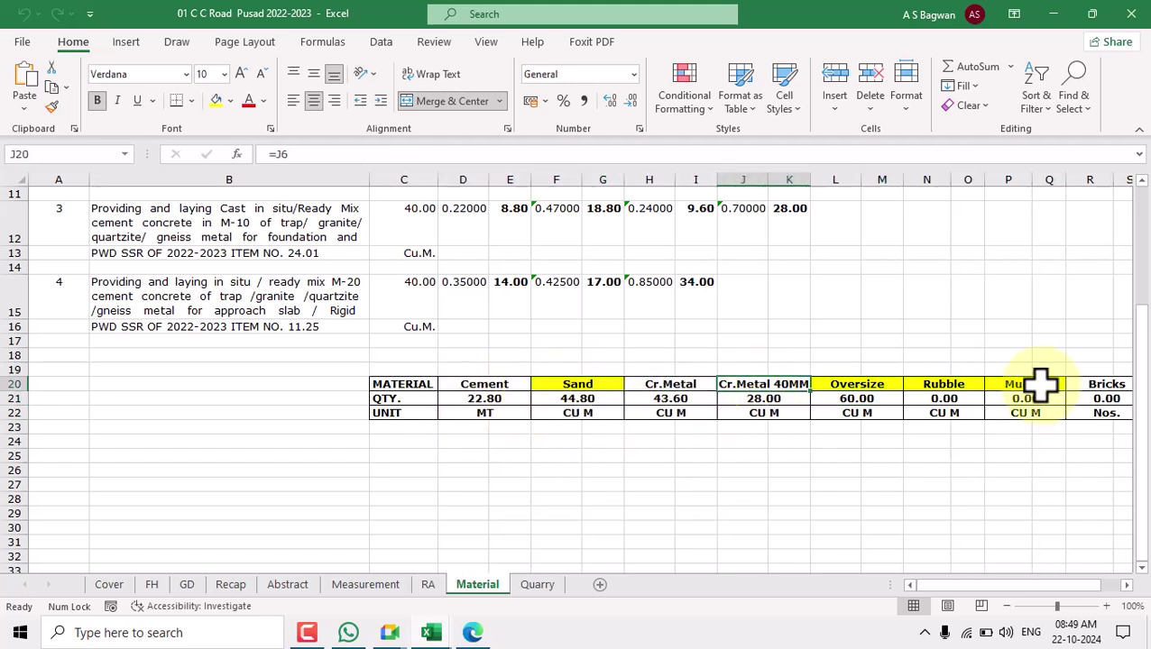
click(370, 587)
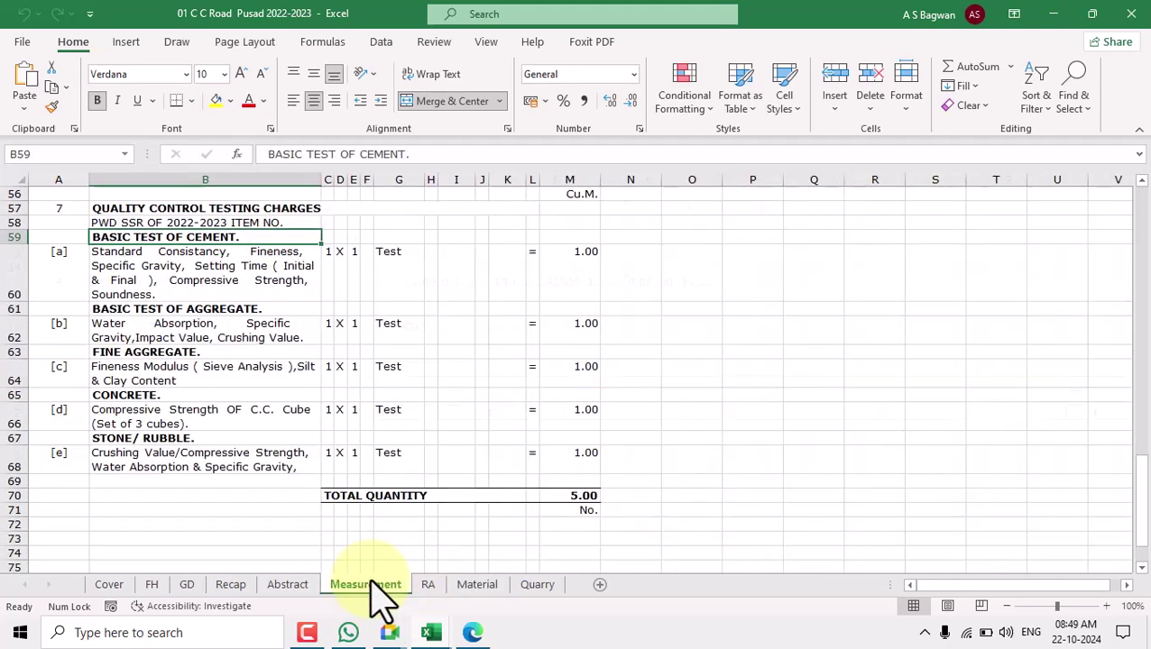
Switch to the SSR_2022-23 PDF in Edge, go to page 587 and highlight the basic cement and aggregate test headings
click(474, 632)
click(601, 80)
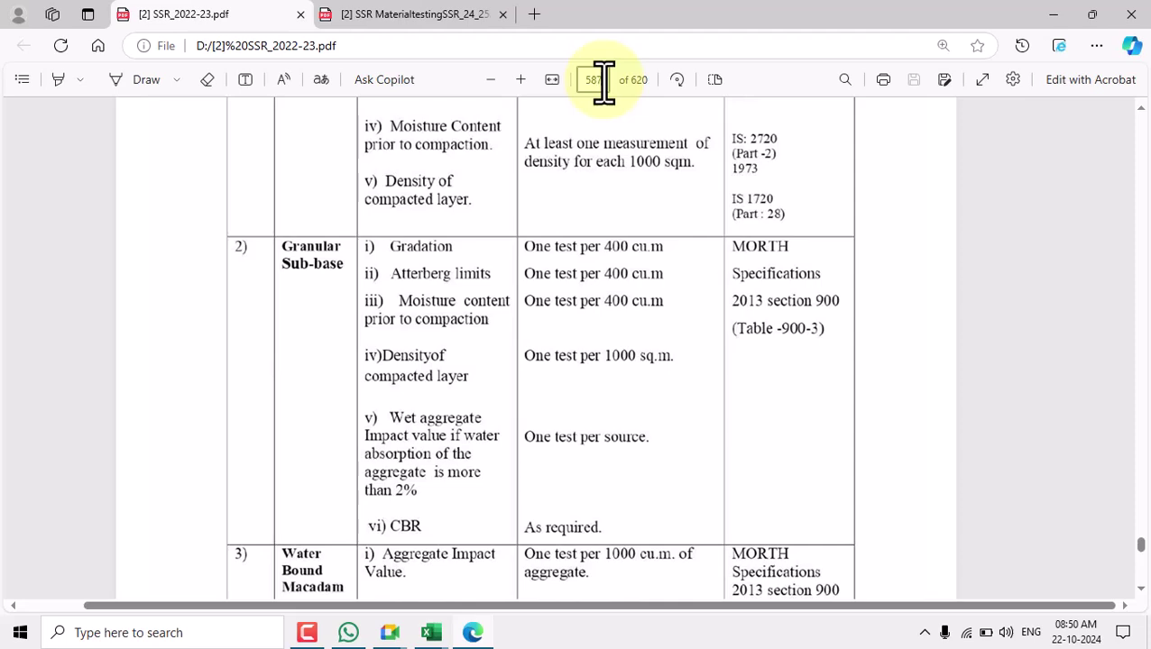
key(Return)
drag(367, 377, 550, 377)
scroll(546, 396, down, 1)
scroll(538, 388, down, 2)
drag(349, 286, 551, 303)
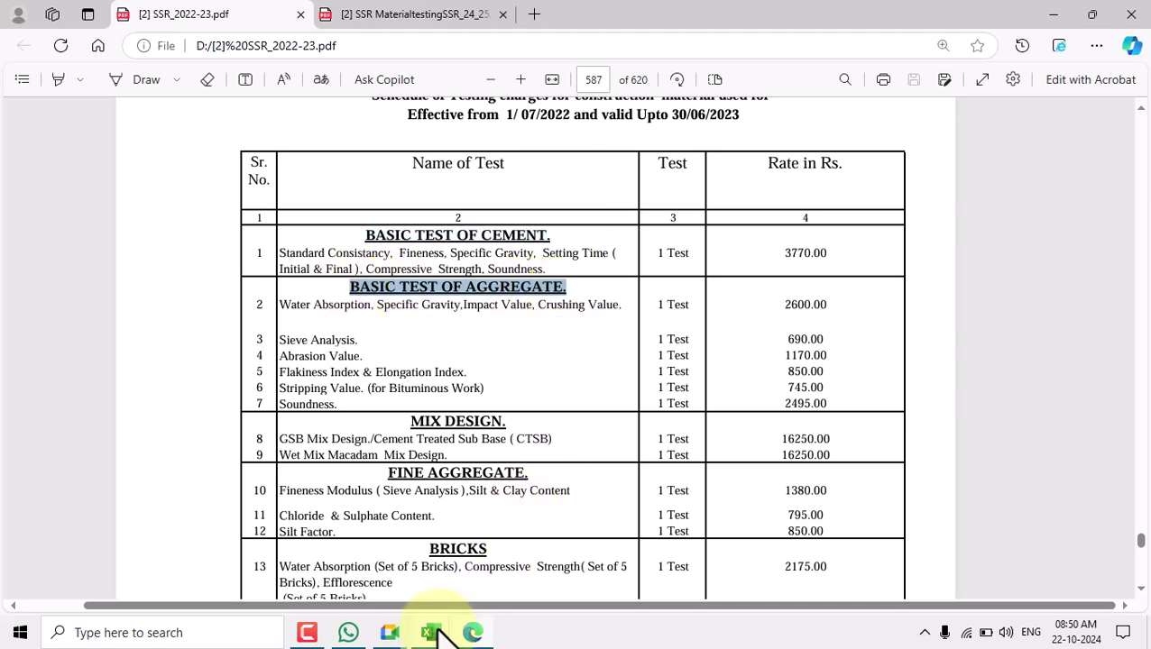
Switch back to the C C Road workbook in Excel and select the Cr.Metal and Cr.Metal 40MM entries in the Material summary
mouse_move(442, 629)
mouse_move(482, 595)
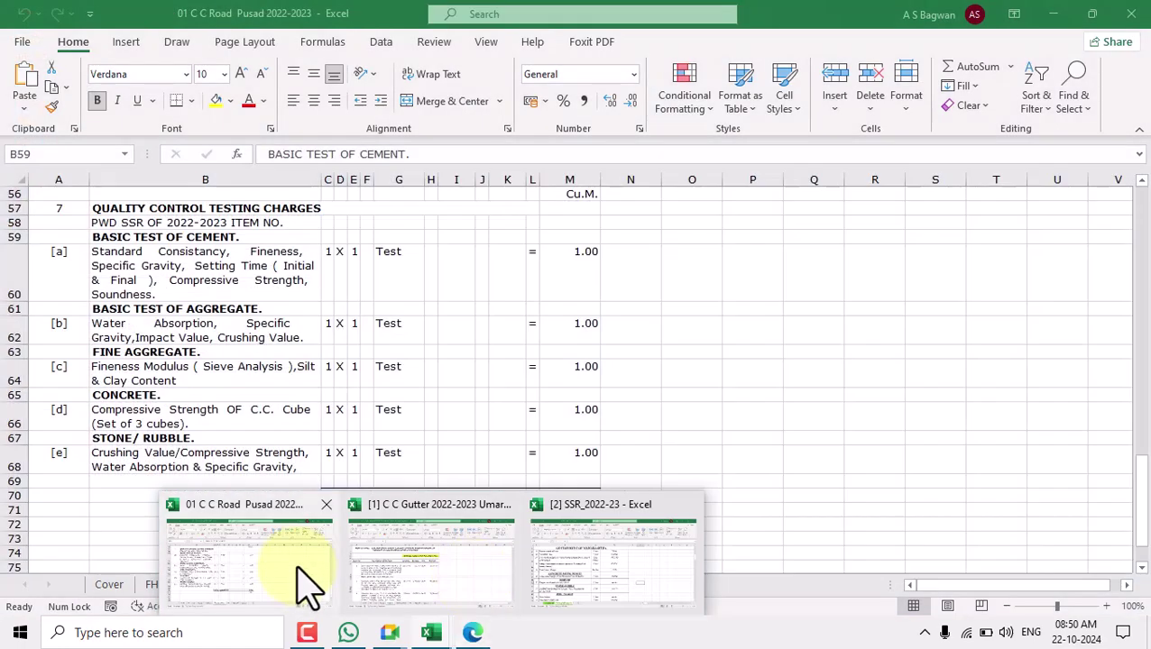
click(296, 579)
click(479, 587)
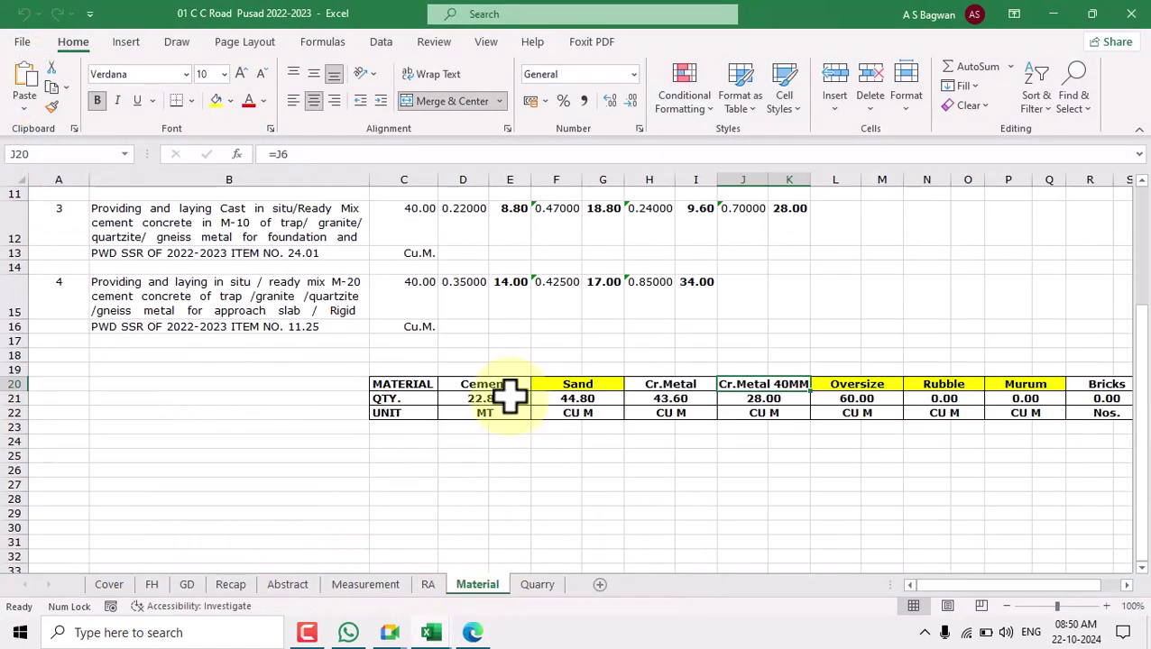
click(668, 384)
click(762, 383)
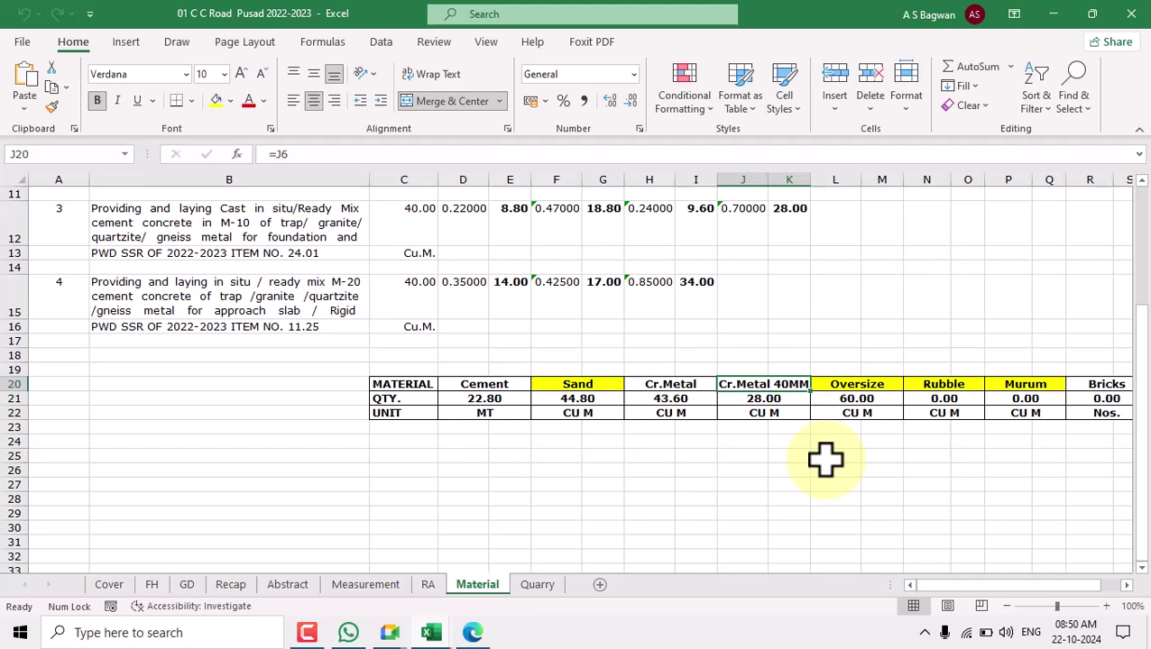
drag(688, 385, 775, 413)
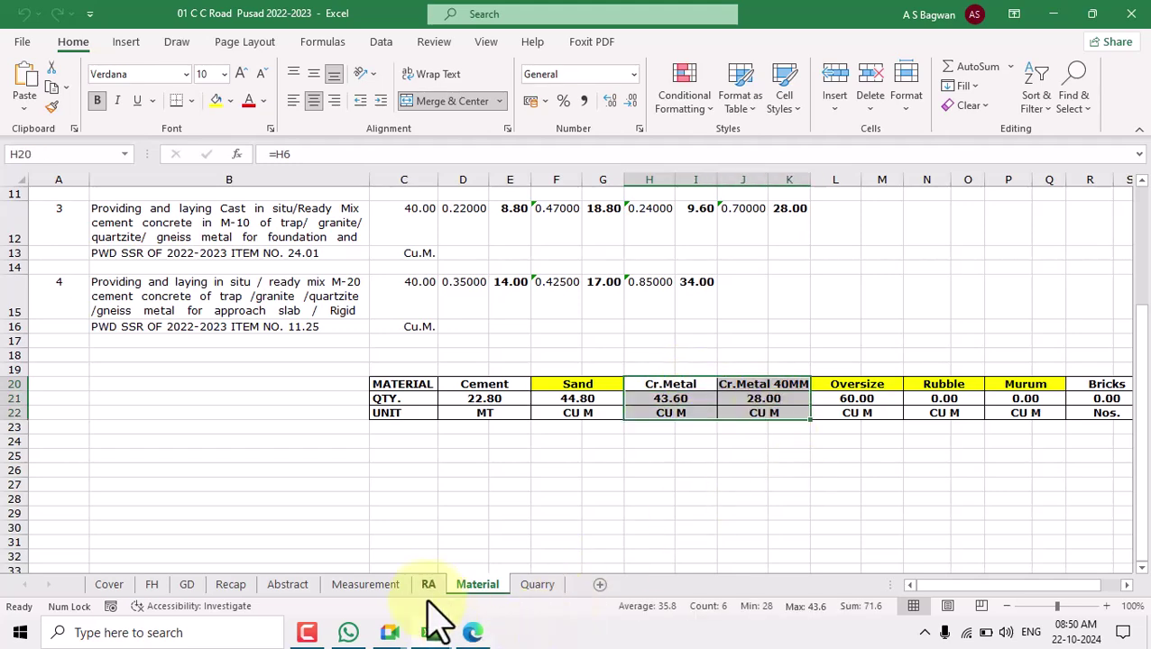
Return to the testing charges PDF in Edge and highlight the Fine Aggregate test heading
click(470, 631)
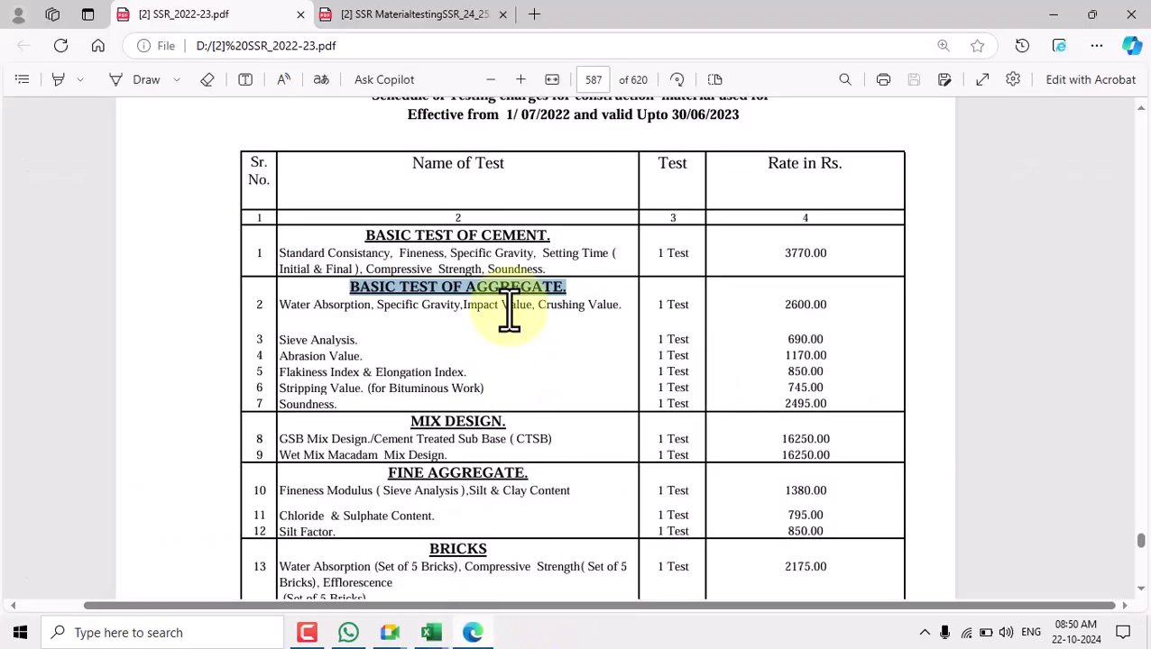
scroll(526, 334, down, 3)
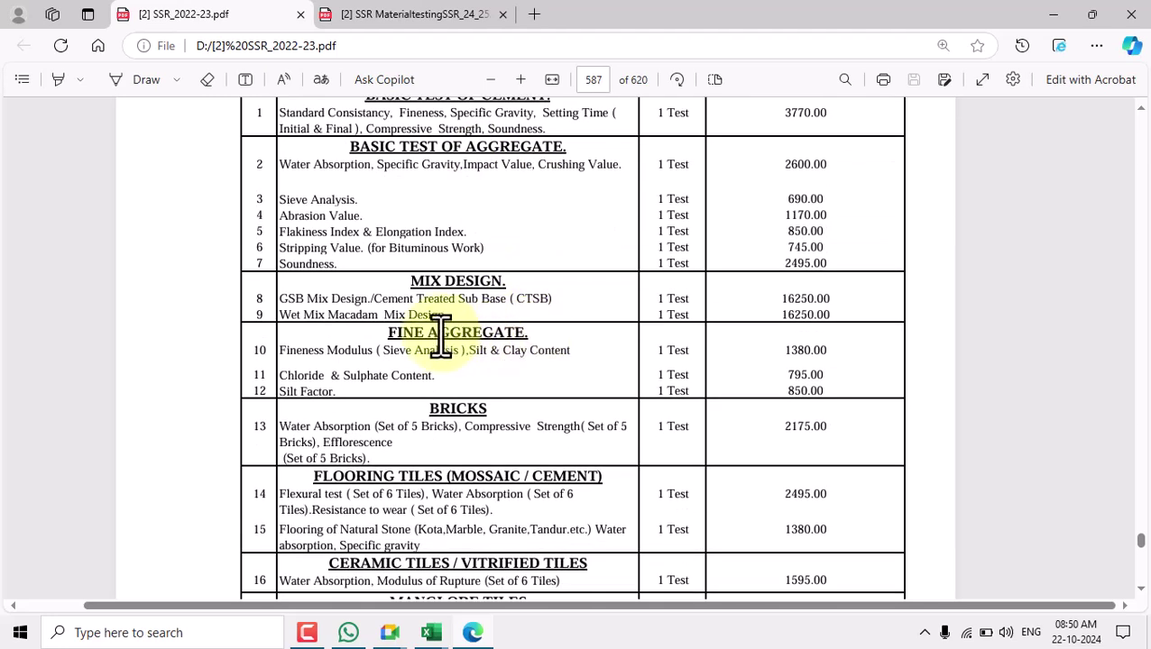
drag(397, 335, 548, 341)
click(585, 380)
scroll(588, 360, down, 2)
scroll(588, 361, down, 1)
Highlight the Bricks test and the Concrete heading with its C.C. cube compressive strength test in the schedule
drag(423, 271, 523, 285)
scroll(559, 389, down, 2)
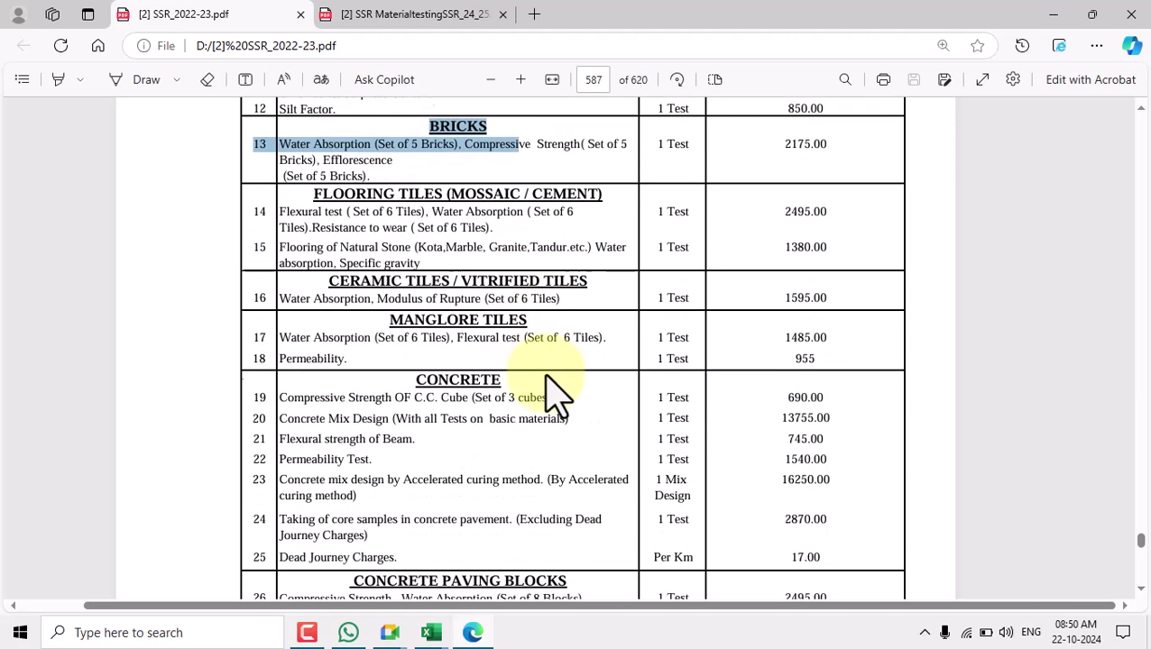
drag(411, 382, 514, 380)
drag(281, 397, 546, 401)
scroll(835, 270, up, 4)
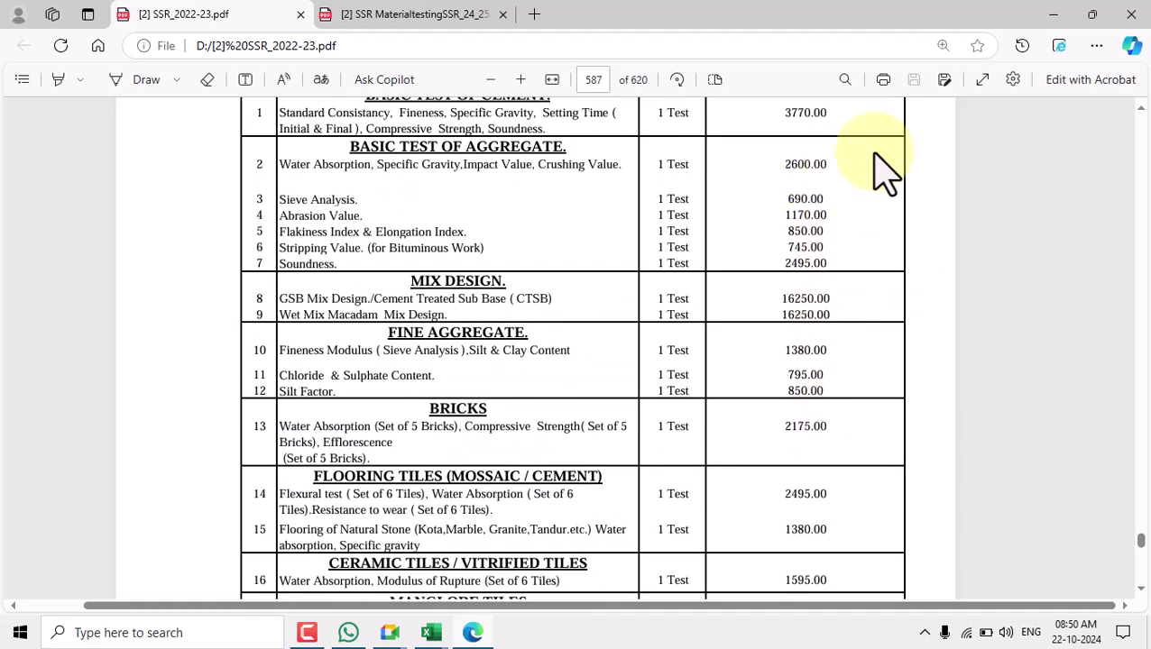
Open the SSR MaterialtestingSSR_24_25 PDF and view the 2024-25 schedule's title and validity dates on page 2
click(425, 14)
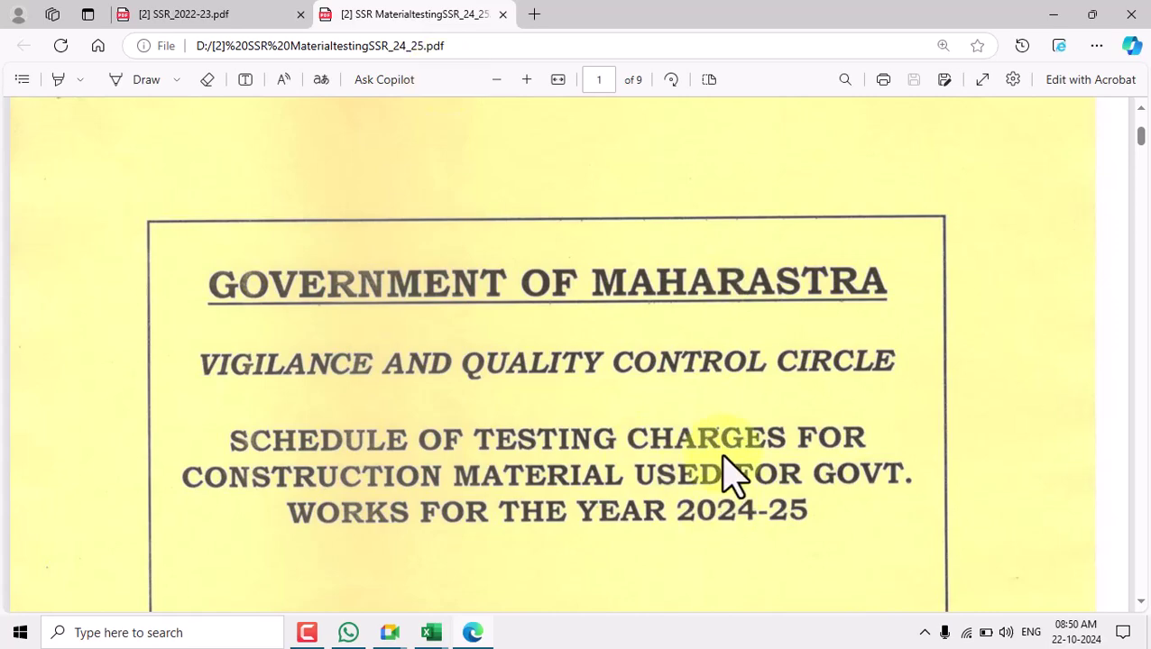
scroll(727, 469, down, 10)
scroll(727, 450, down, 5)
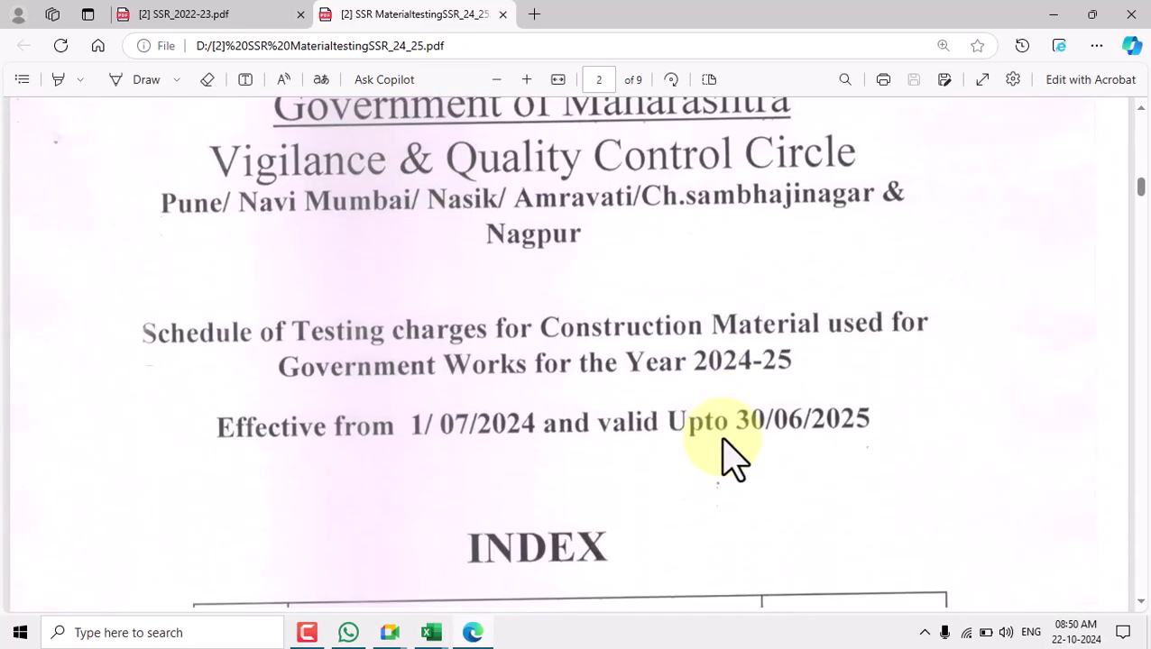
Switch to the workbook's Measurement sheet and step through the cement, aggregate, fine aggregate, concrete and stone/rubble tests
mouse_move(435, 631)
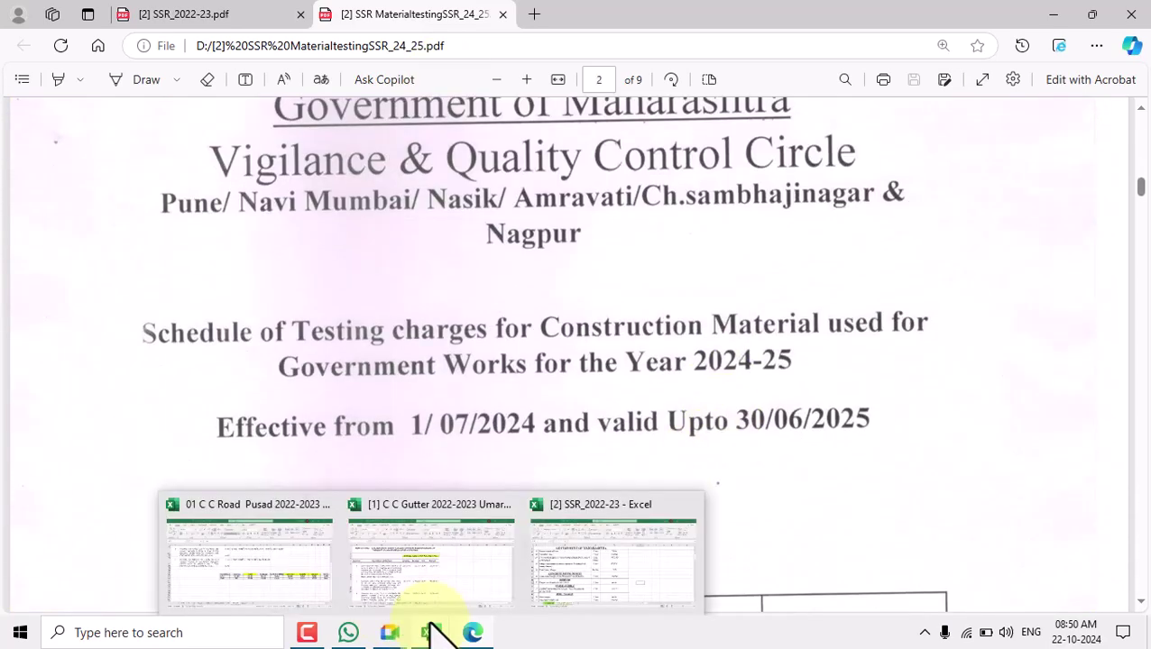
click(315, 588)
click(365, 584)
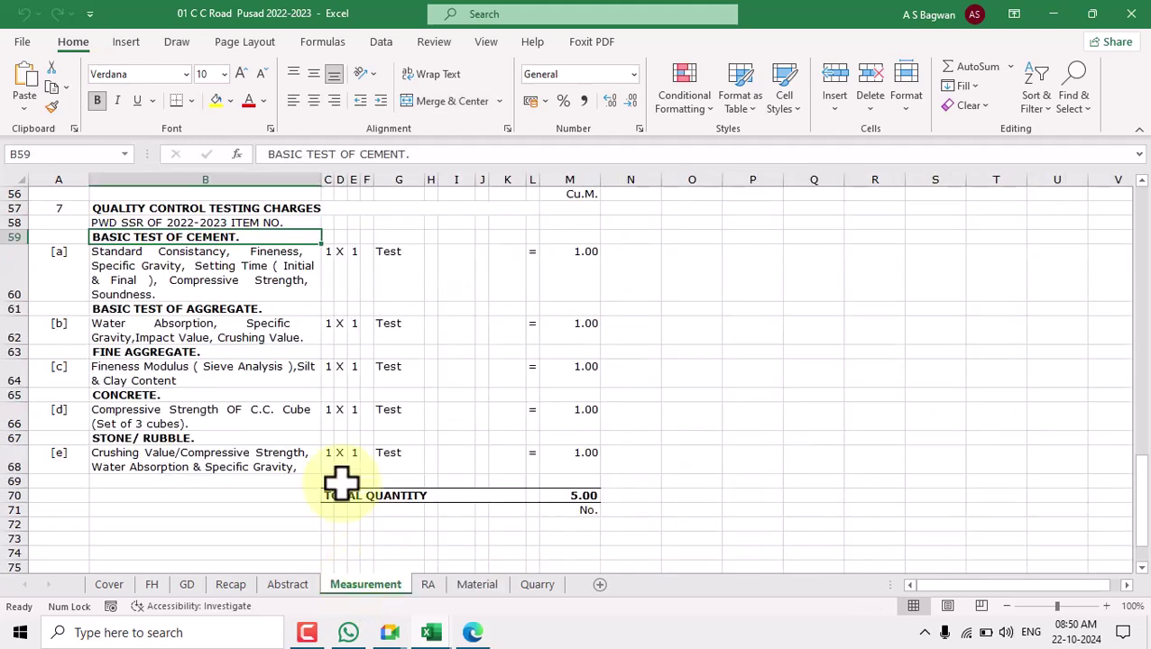
click(242, 263)
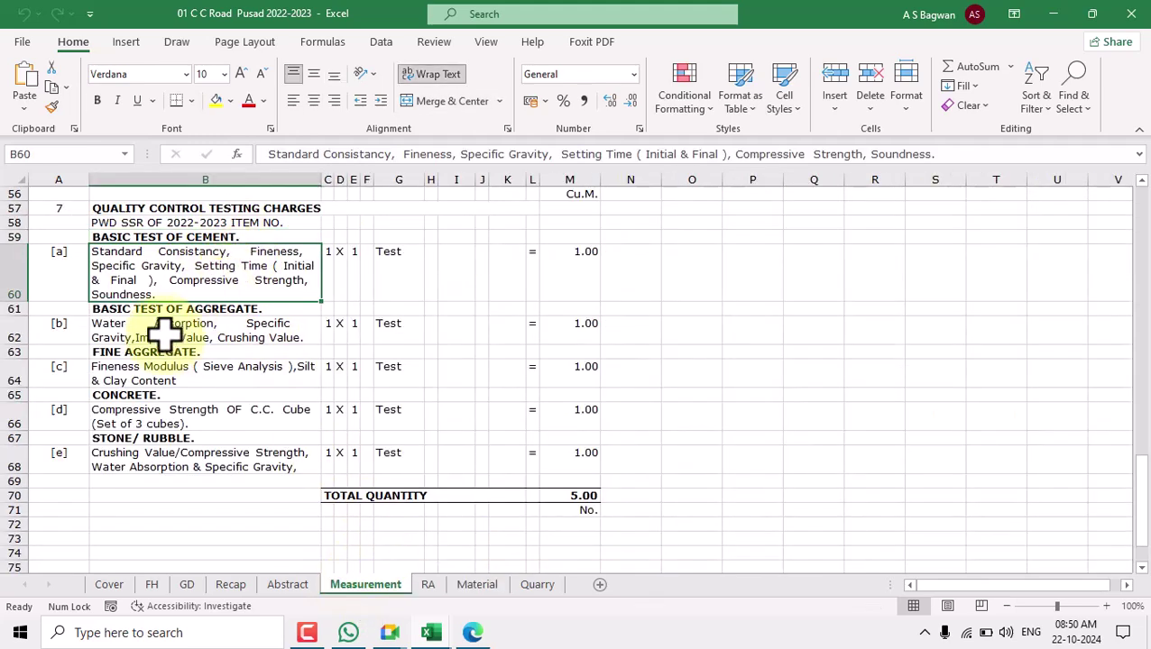
click(198, 310)
click(231, 330)
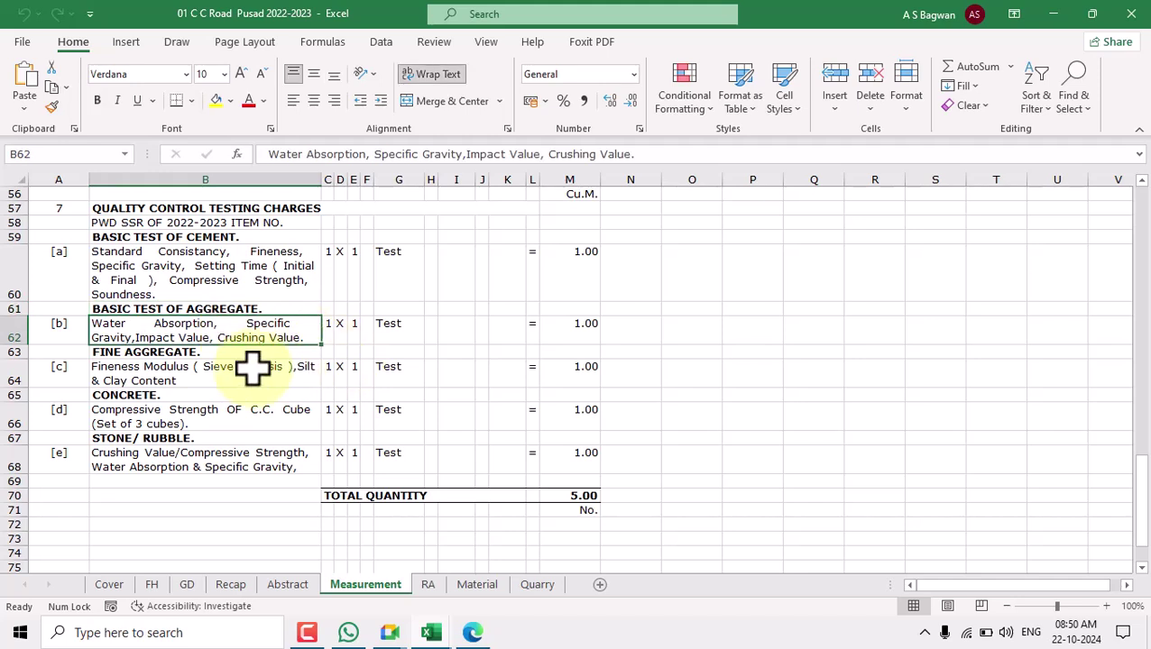
click(208, 355)
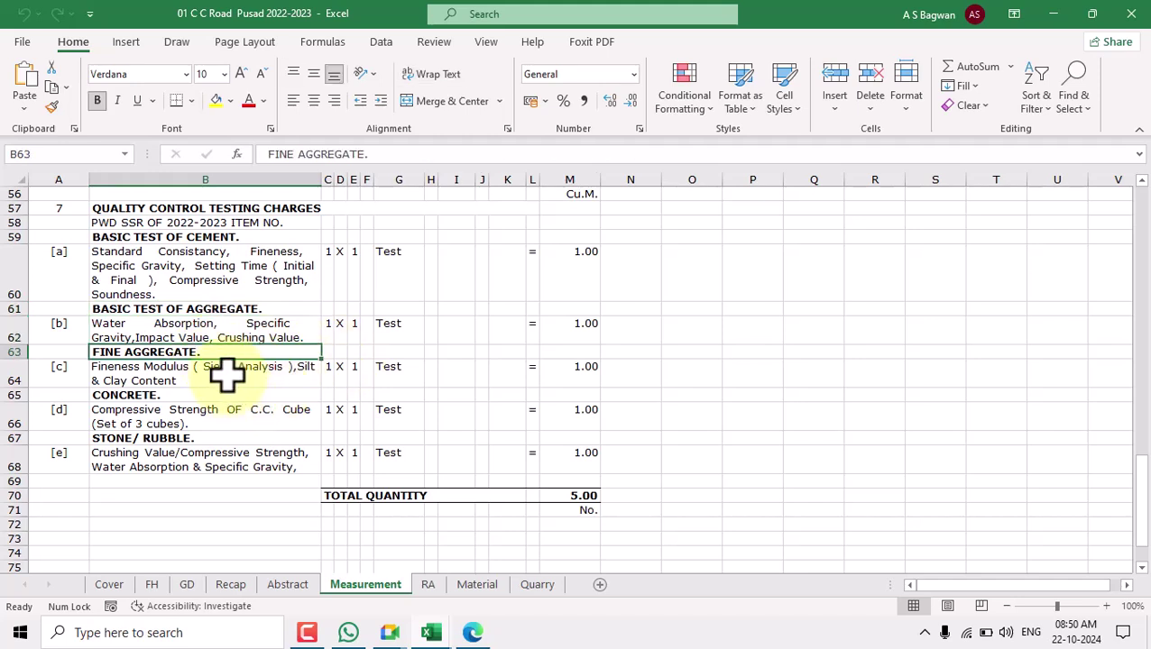
click(227, 377)
click(164, 398)
click(224, 419)
click(203, 437)
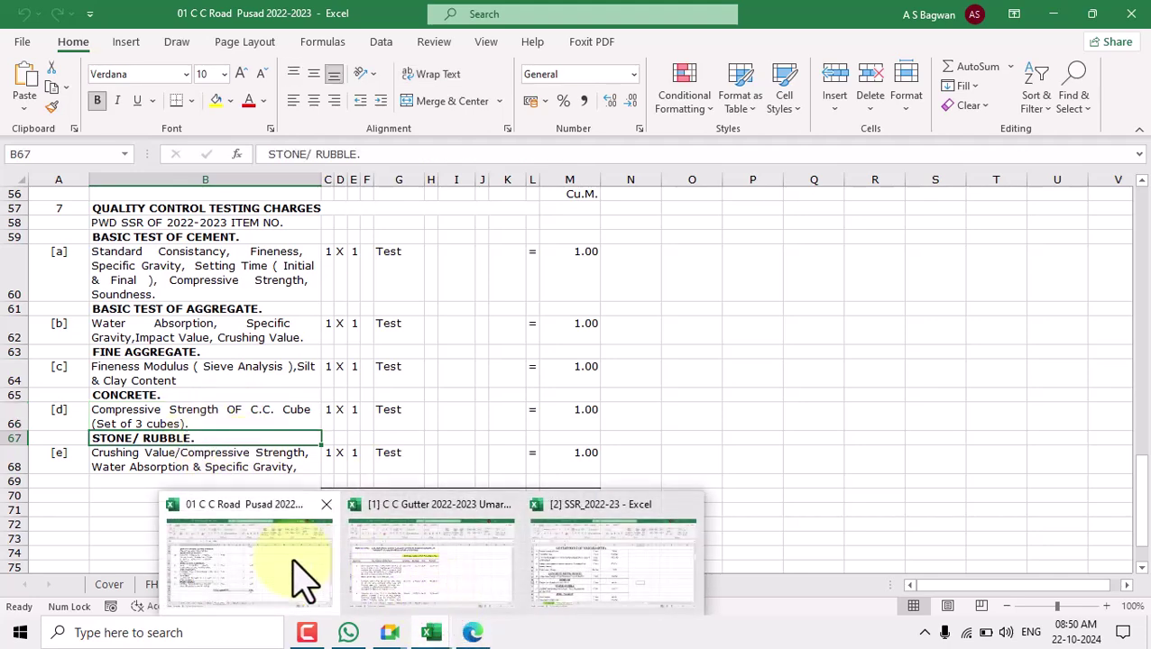
Check the Oversize heading and its quantity formula in the Material sheet's summary
click(476, 584)
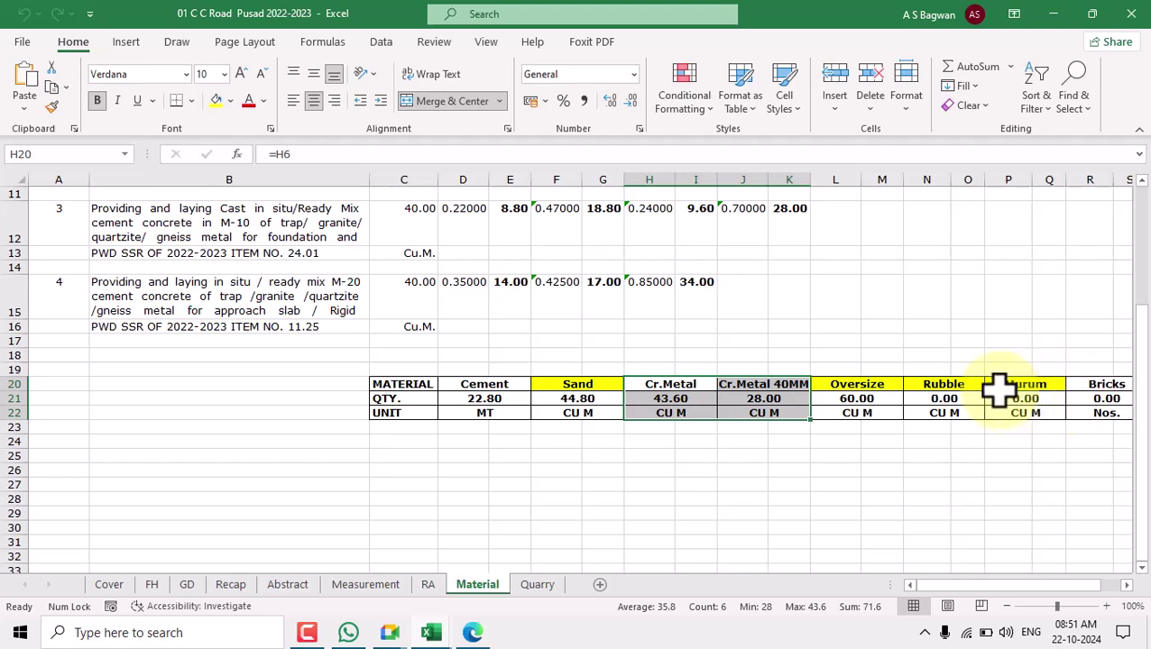
click(871, 387)
click(854, 397)
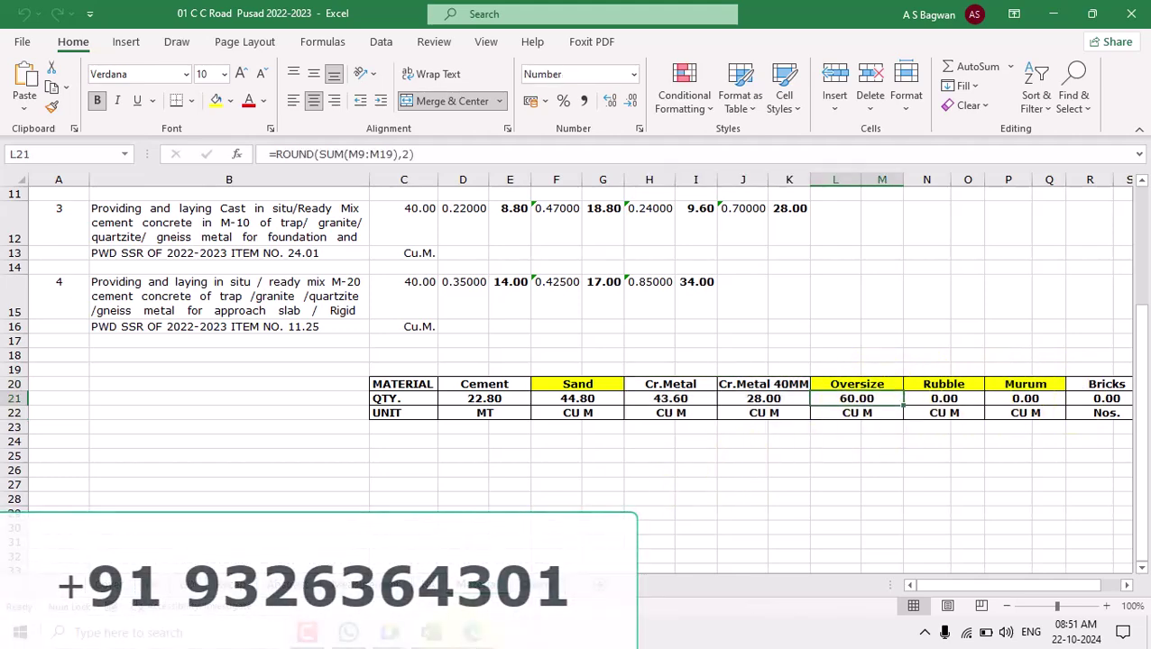
Switch to the SSR_2022-23 PDF in the browser and highlight the Stone/Rubble heading in the testing charges schedule on page 588
key(alt+Tab)
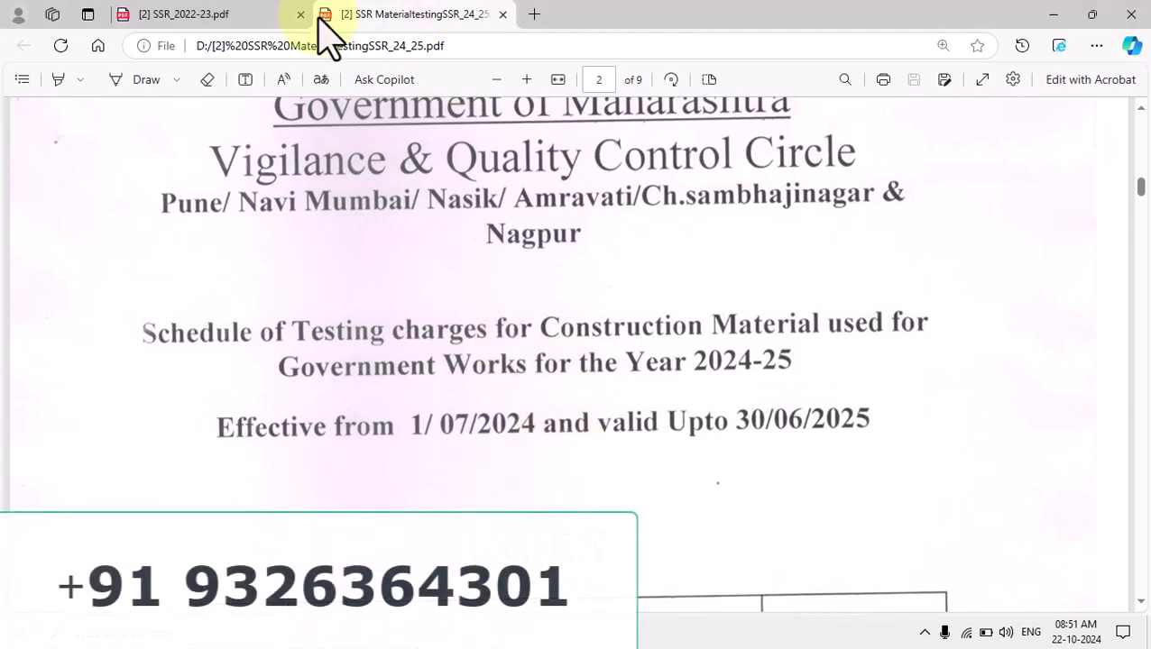
click(267, 14)
scroll(577, 424, down, 3)
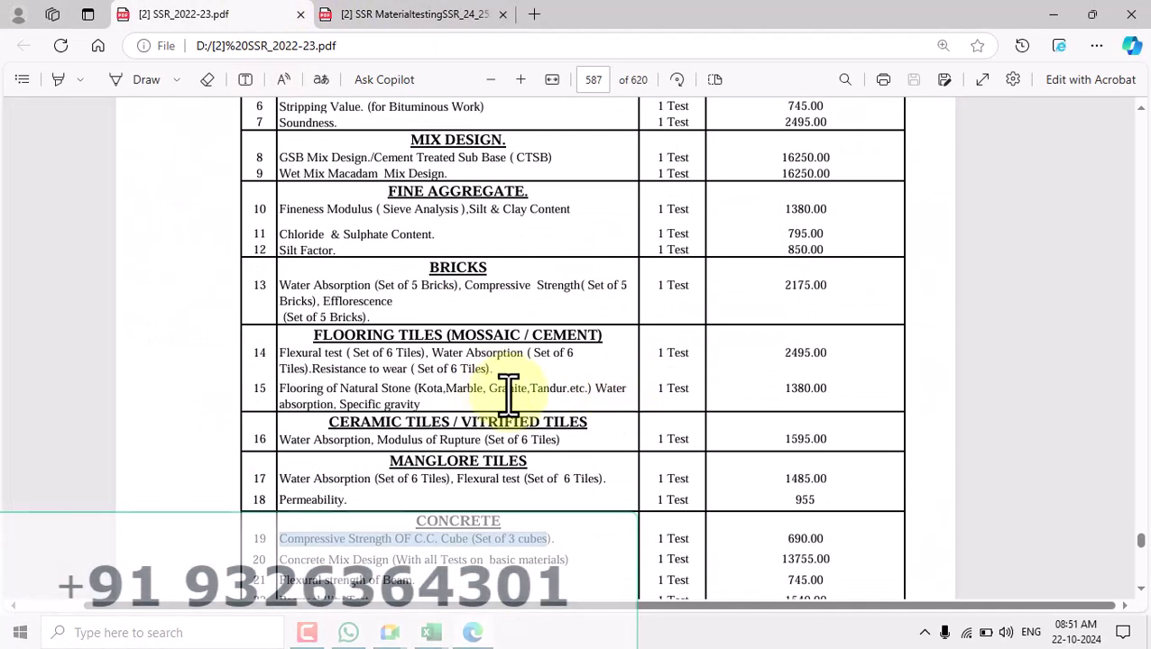
scroll(519, 437, down, 3)
scroll(567, 424, down, 6)
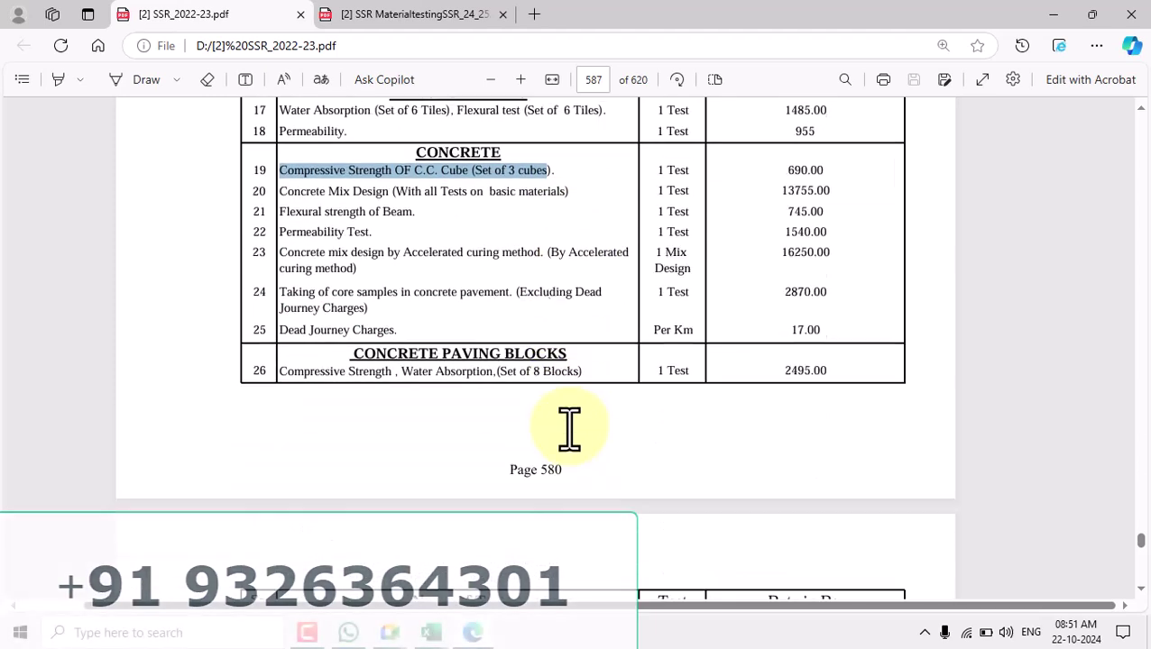
drag(357, 304, 571, 312)
scroll(578, 326, down, 9)
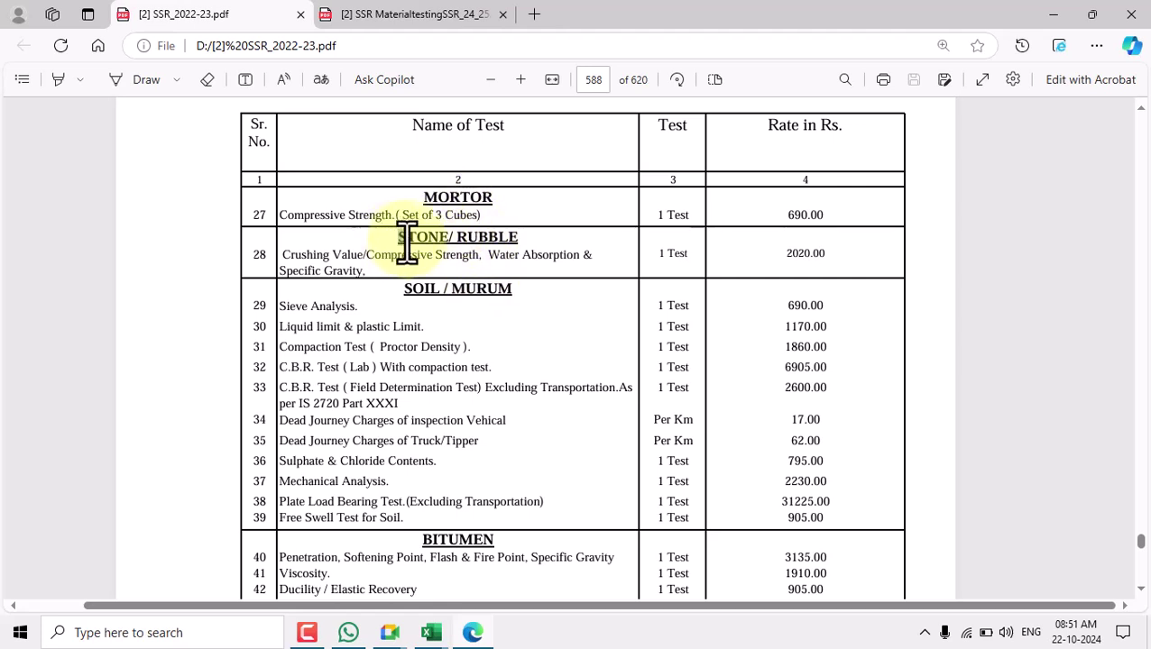
drag(401, 240, 521, 249)
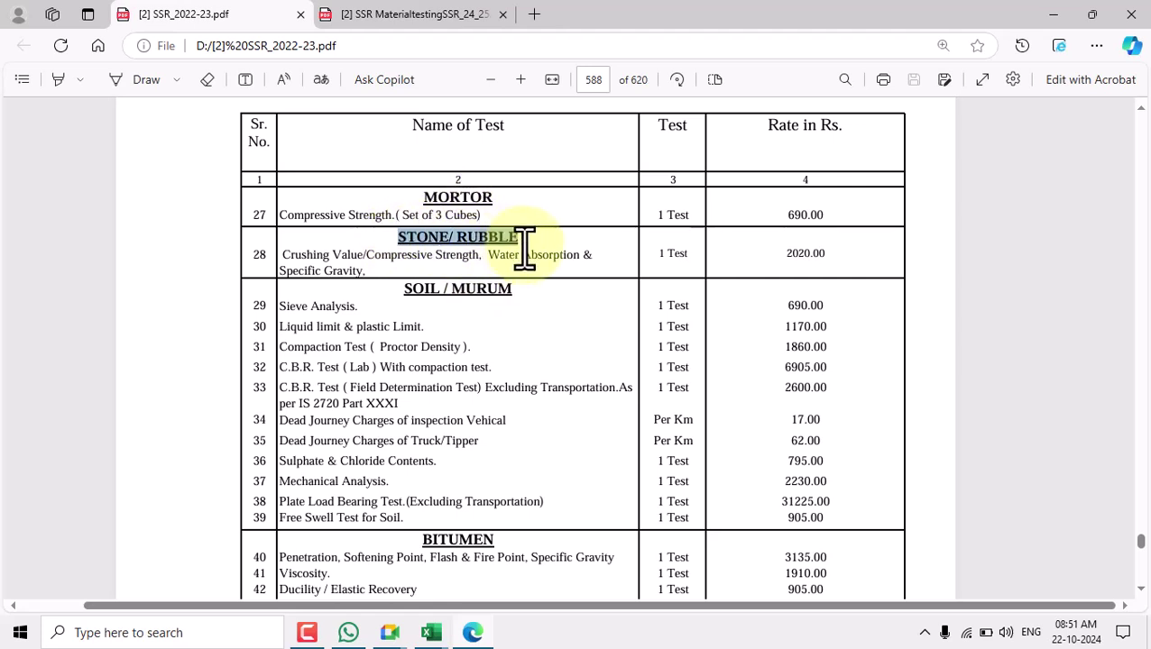
click(459, 267)
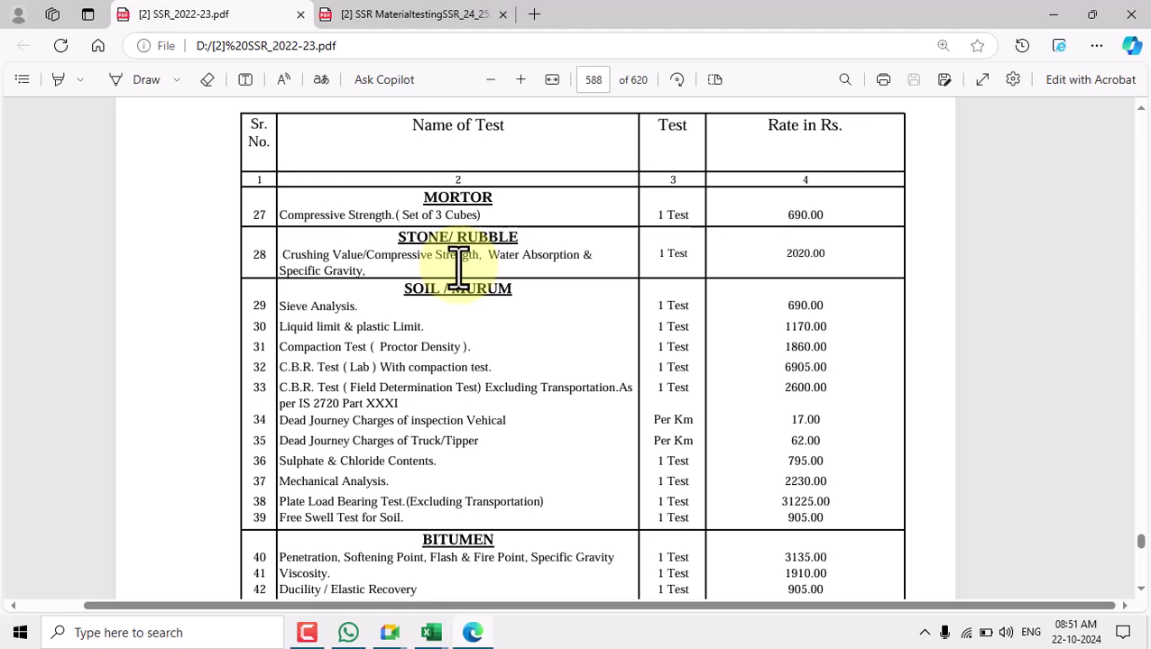
drag(449, 233, 552, 236)
click(535, 270)
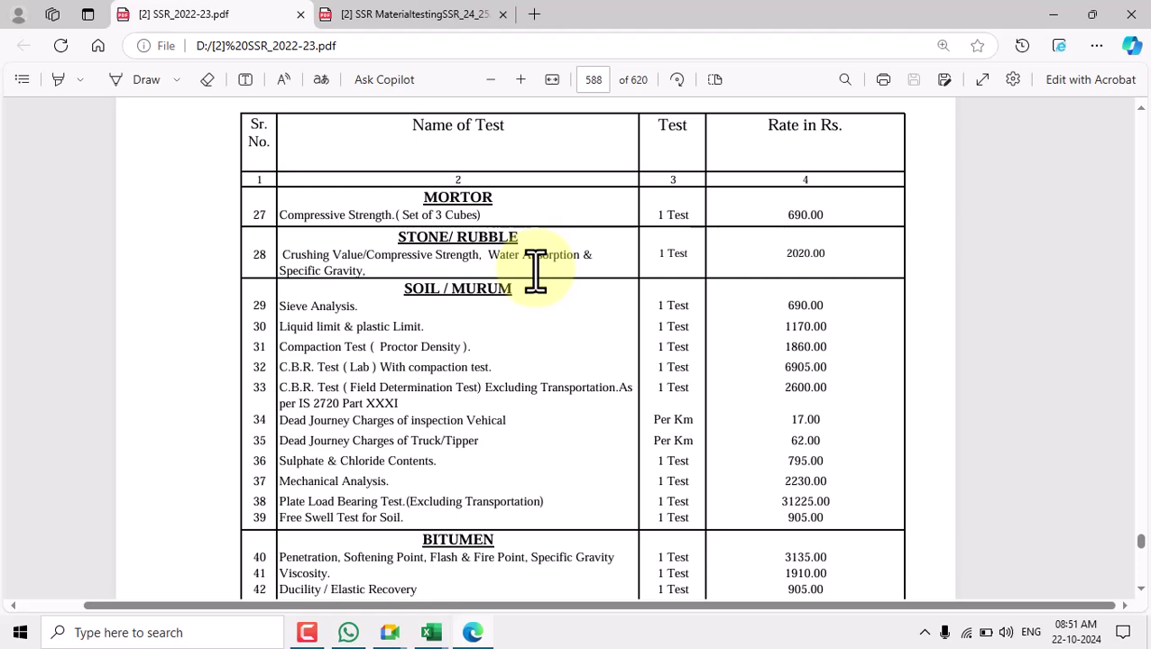
Switch to the 01 C C Road Pusad 2022-2023 workbook and select the quality control testing charges rows on the Measurement sheet
mouse_move(431, 630)
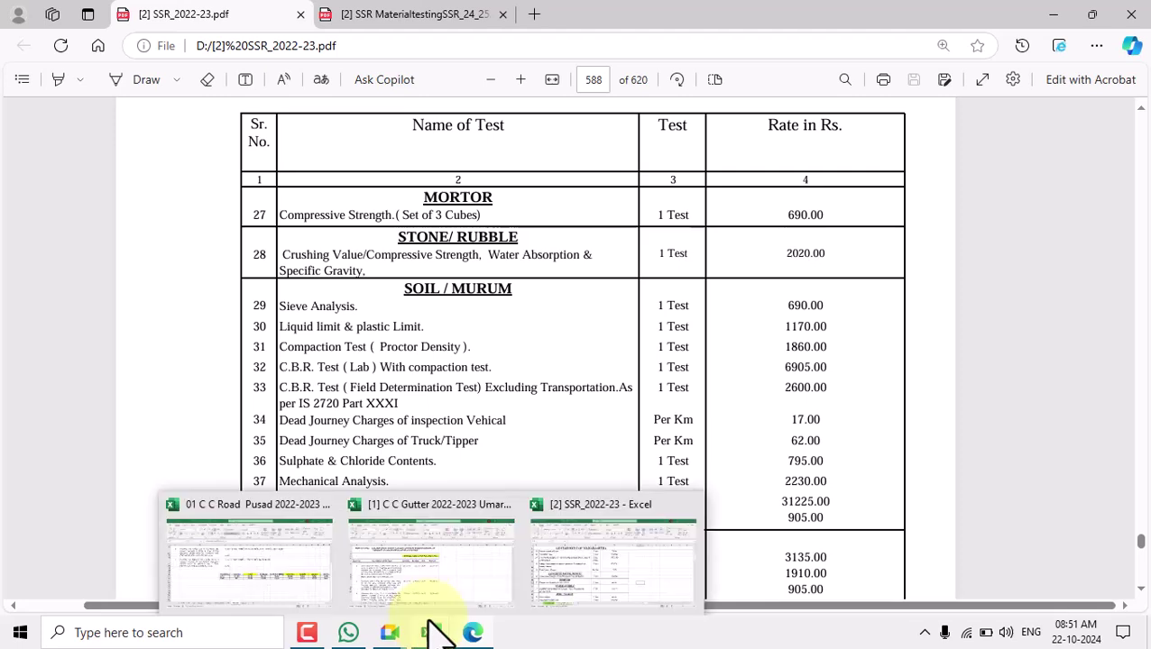
click(329, 591)
click(379, 586)
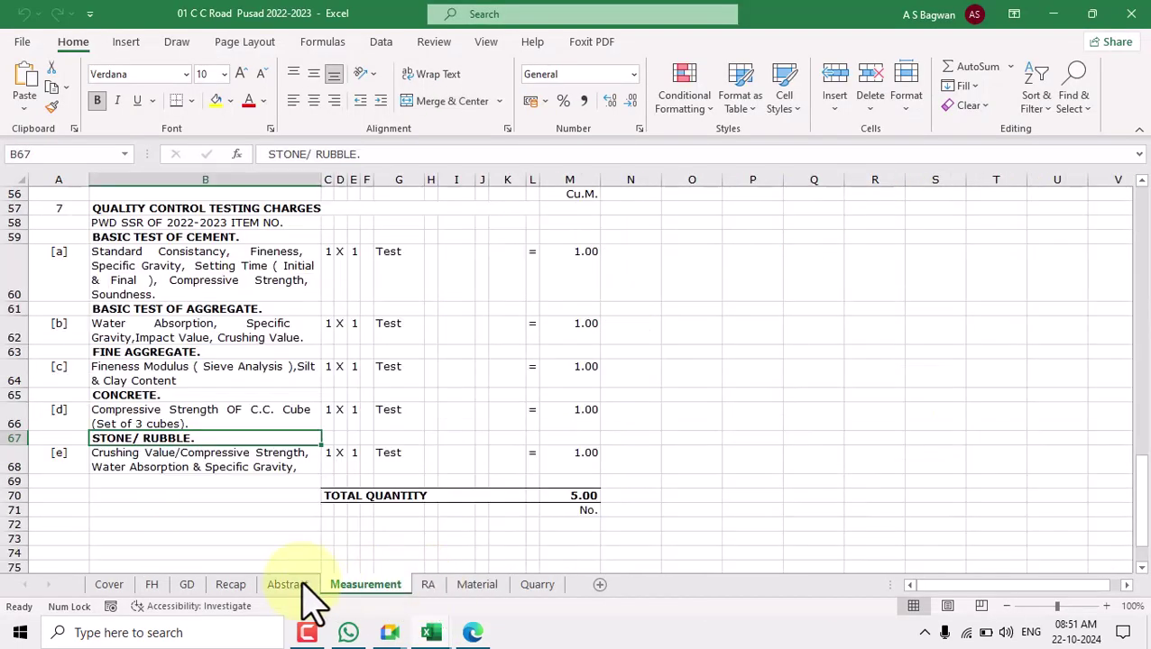
scroll(444, 398, up, 2)
drag(52, 283, 591, 524)
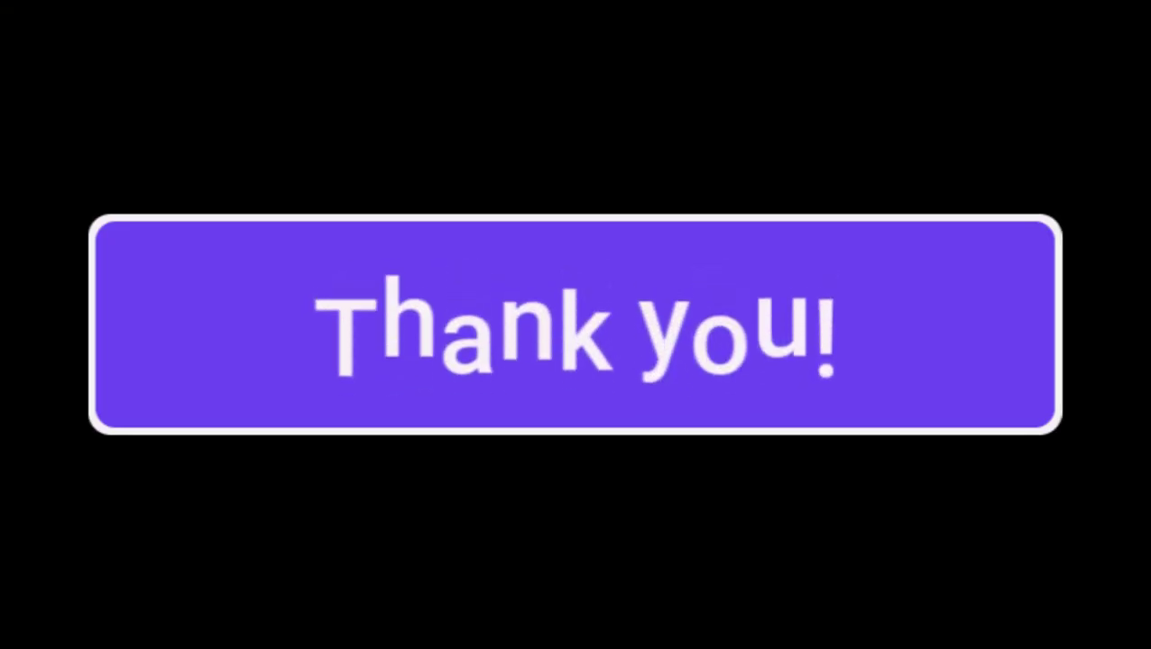